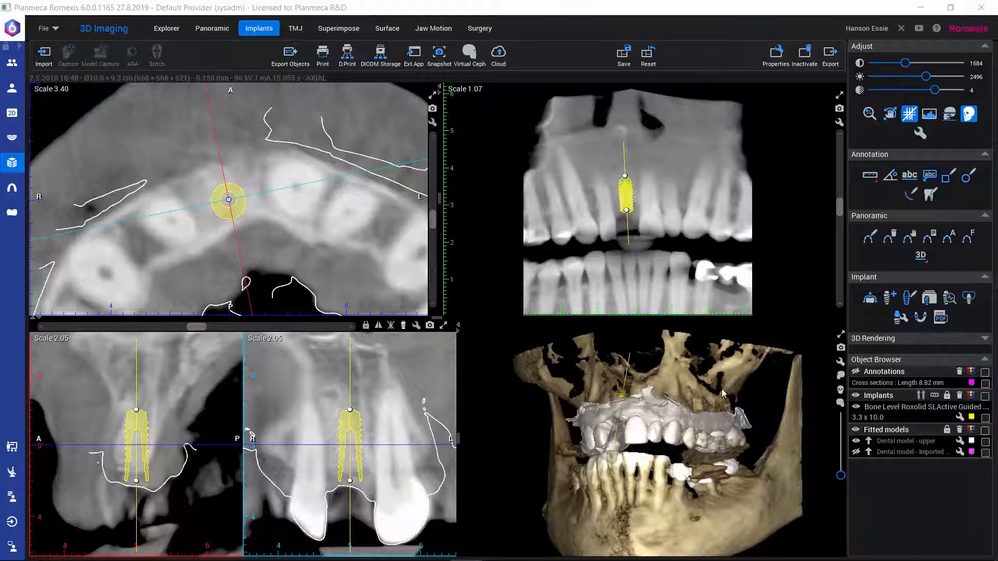
Replace the planned implant with Straumann 021.2210G including the Straumann diam 5 mm T-sleeve Fully Guided (034.053V4), assigned to tooth 11
left_click(927, 300)
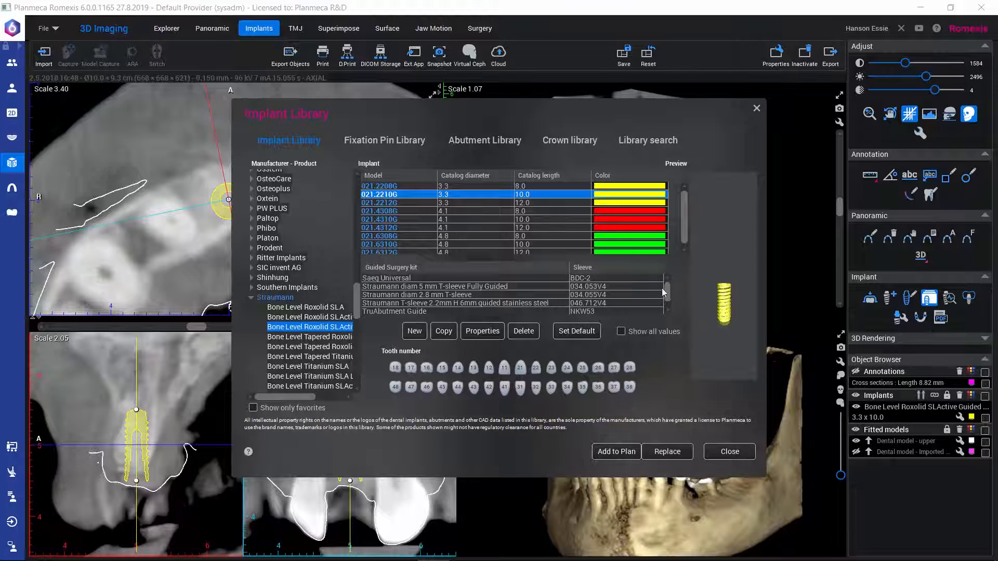
mouse_move(668, 290)
left_mouse_down()
mouse_move(669, 298)
mouse_move(666, 283)
left_mouse_up()
left_click(379, 288)
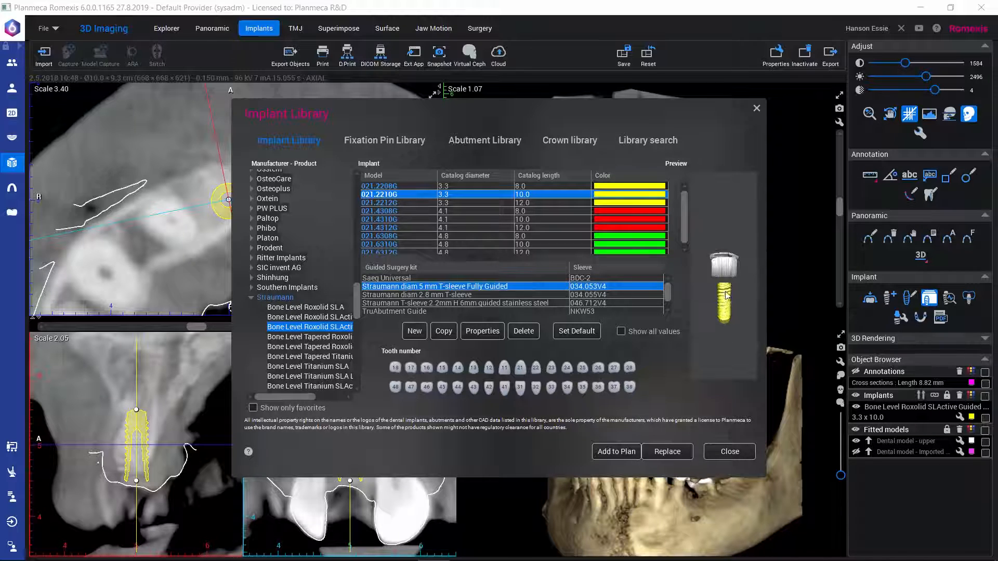
left_click_drag(718, 312, 738, 267)
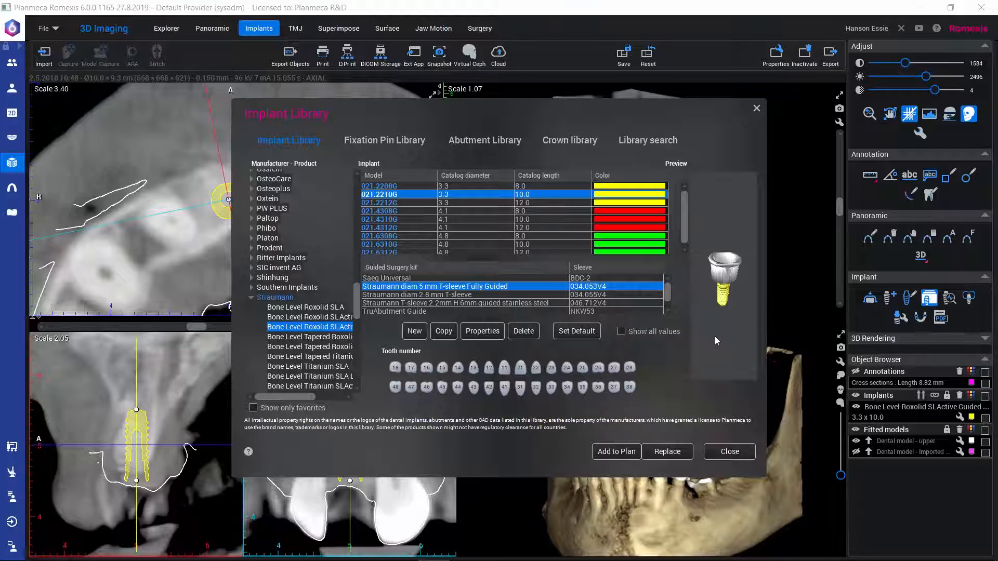
left_click_drag(723, 276, 723, 323)
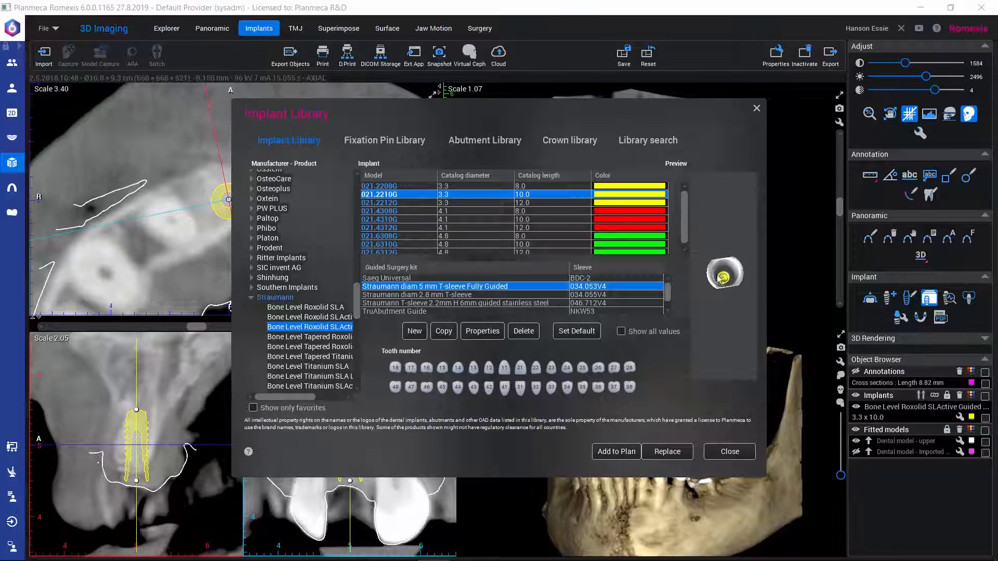
left_click_drag(719, 307, 713, 252)
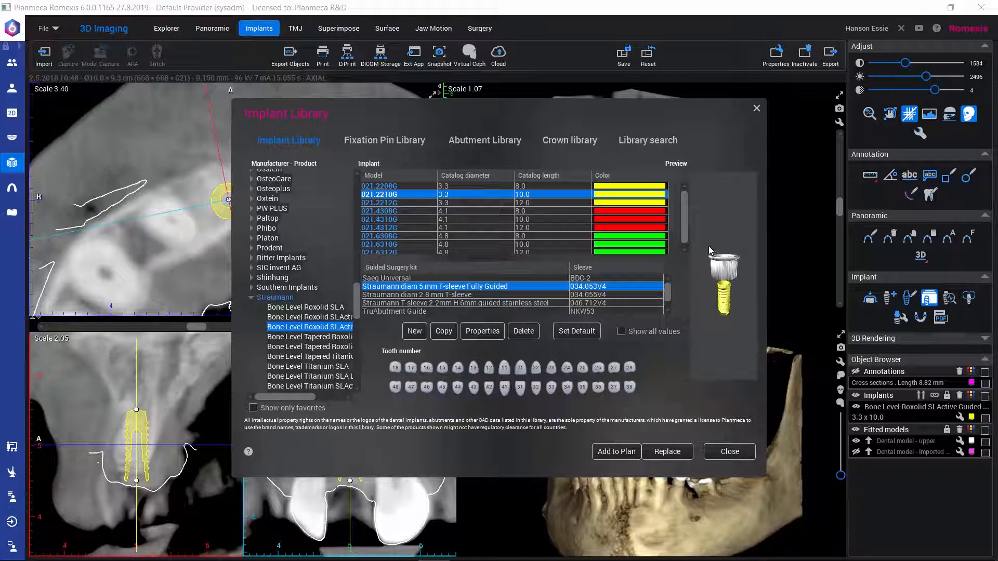
left_click(507, 370)
left_click(665, 452)
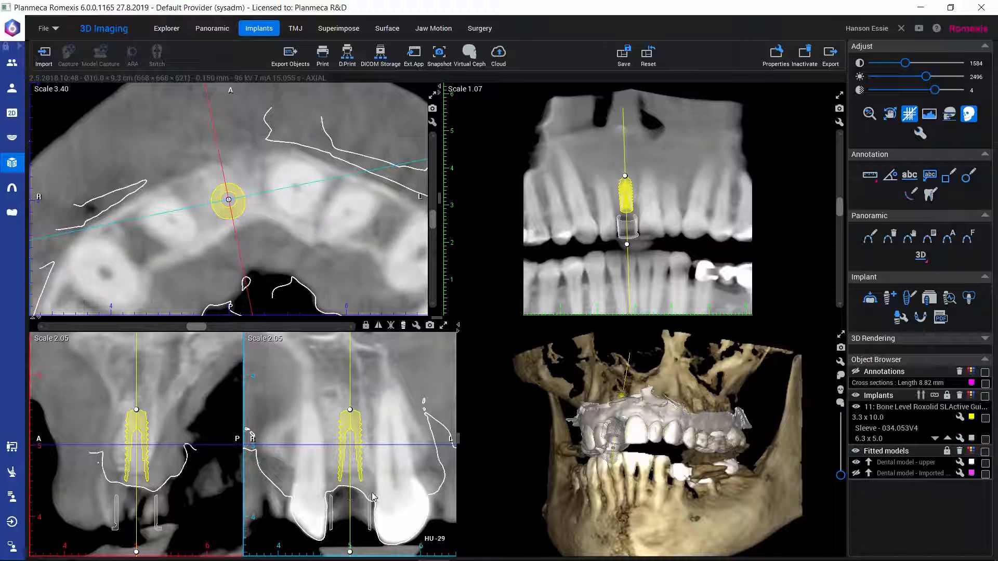
Try the next sleeve distance from the implant and return the sleeve to its previous distance
left_click(947, 441)
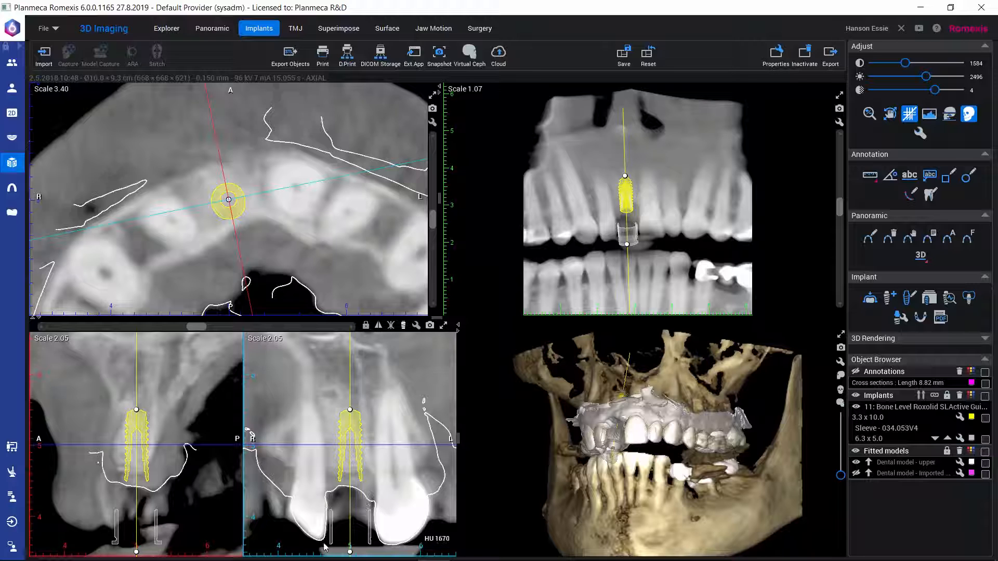
left_click(934, 439)
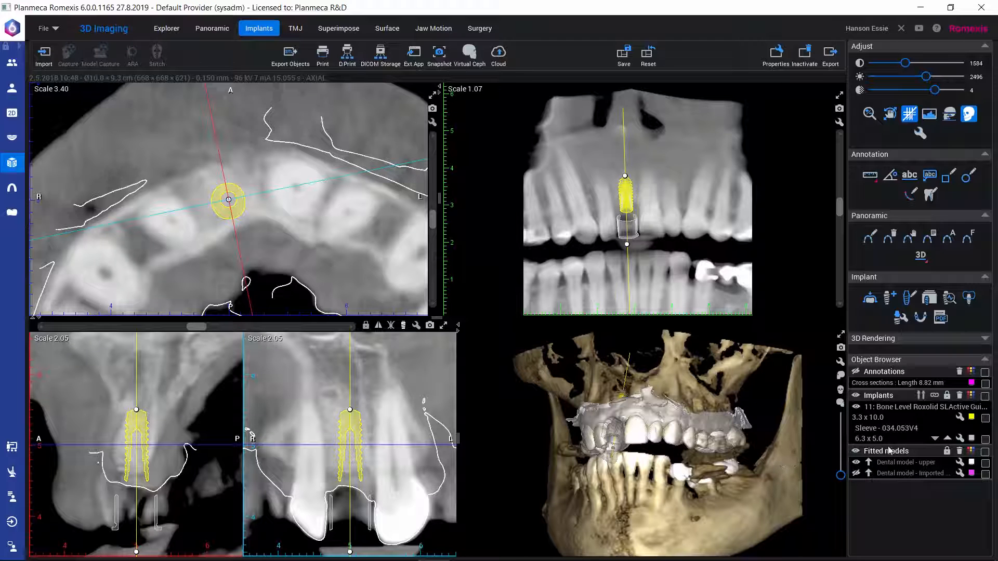
mouse_move(892, 429)
Enlarge the 3D view and raise the Hard Tissue rendering threshold to 4095 to hide the bone around the dental model
left_click_drag(620, 506, 649, 379)
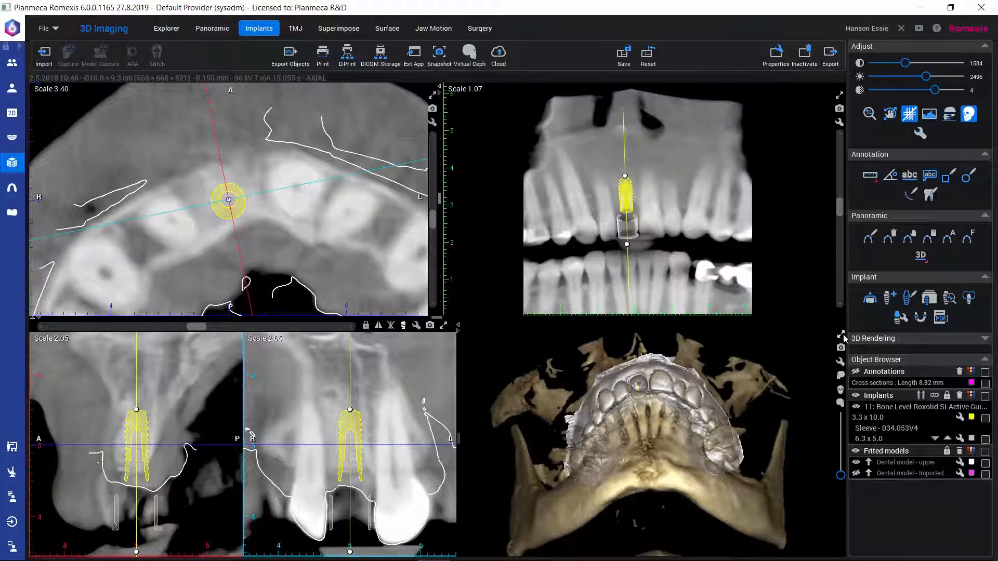
left_click(841, 335)
left_click_drag(540, 373, 545, 379)
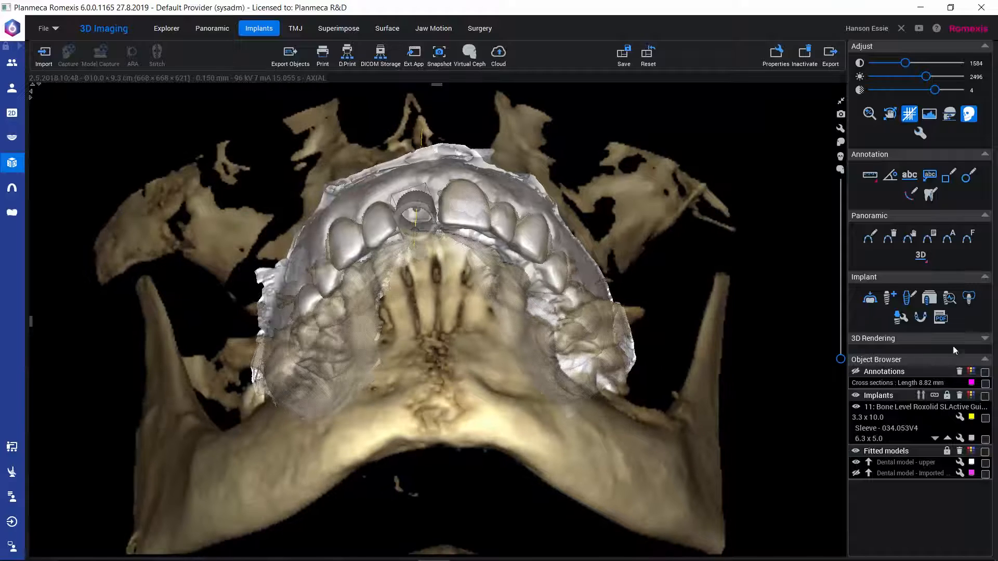
left_click(984, 339)
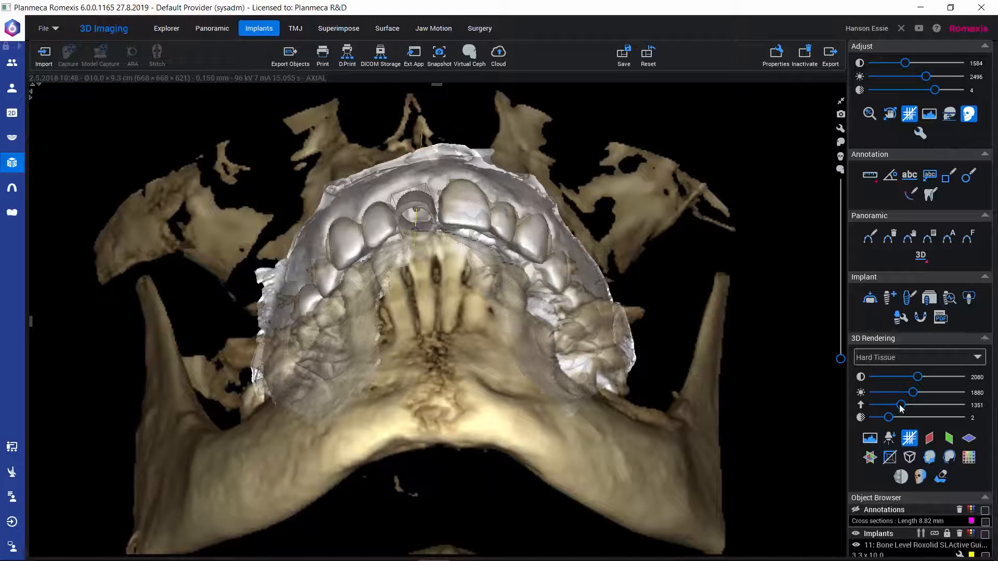
left_click_drag(901, 407, 984, 408)
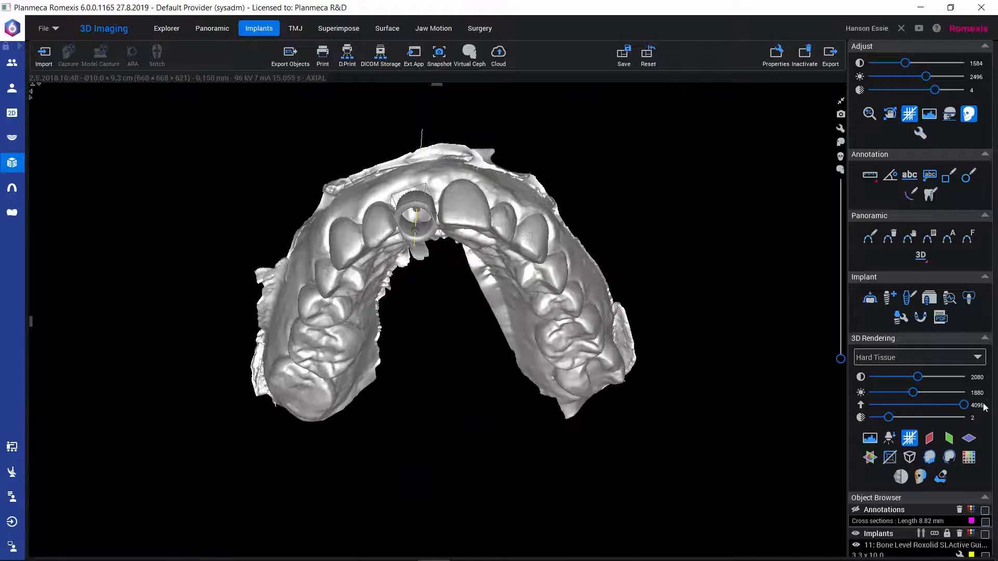
left_click_drag(437, 382, 439, 292)
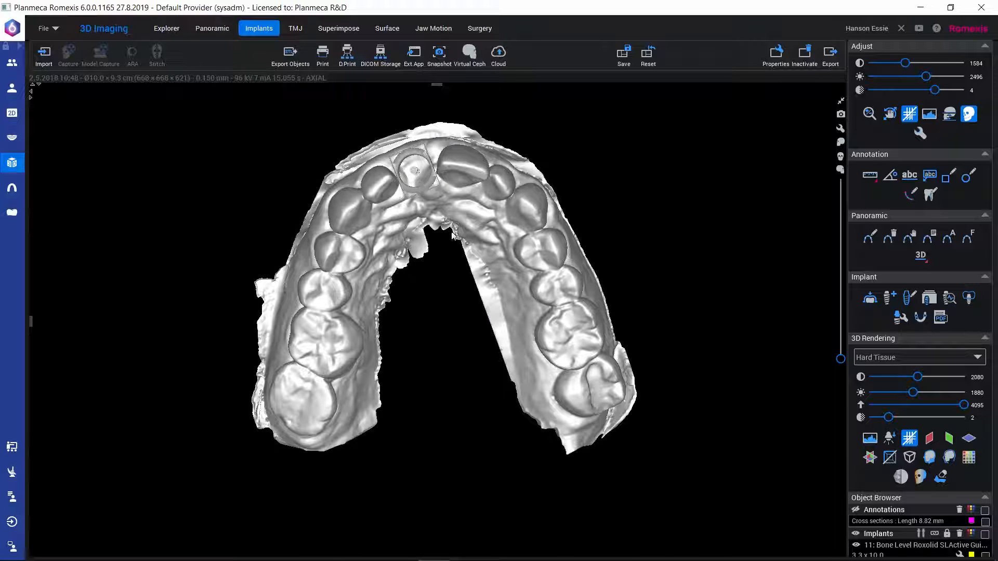
left_click(985, 338)
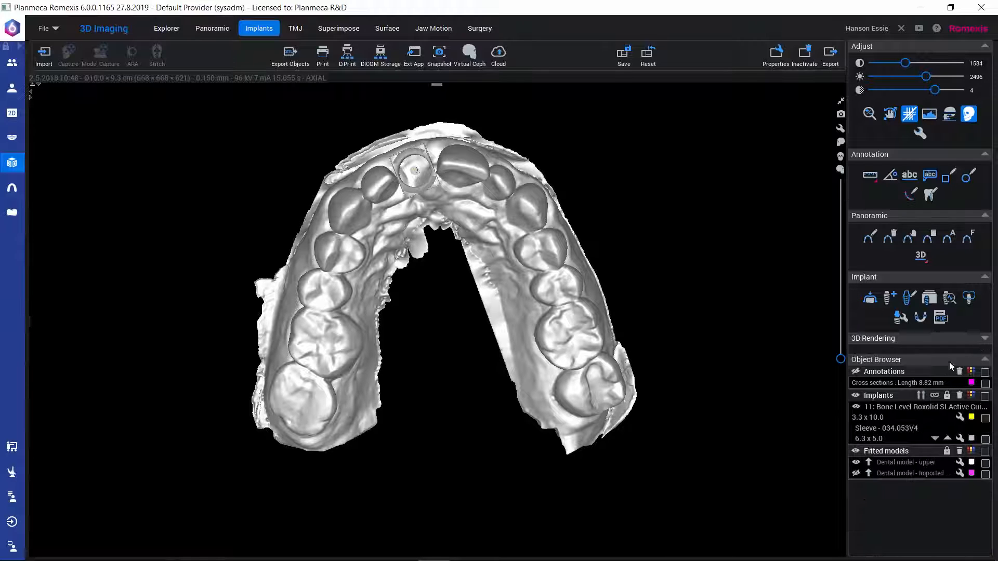
Check the sleeve's dimensions, distance to implant and rotation angle in its properties
left_click(959, 438)
left_click_drag(187, 107, 774, 106)
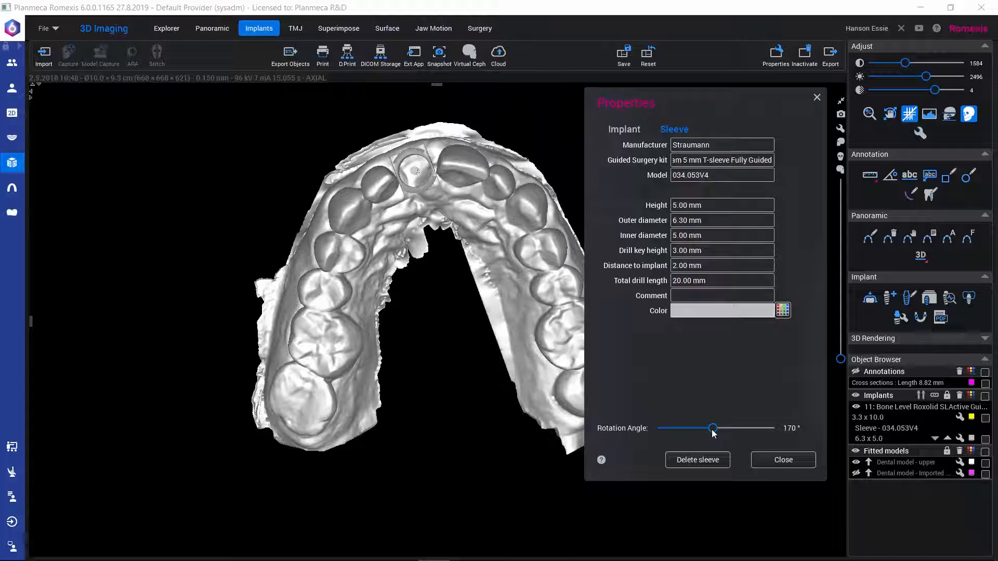
left_click_drag(713, 430, 713, 430)
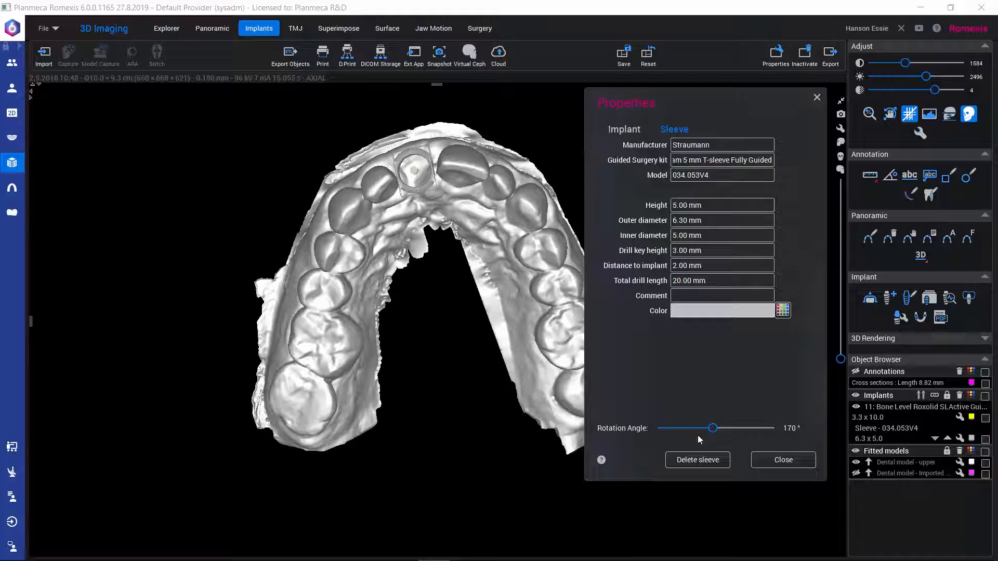
left_click(774, 463)
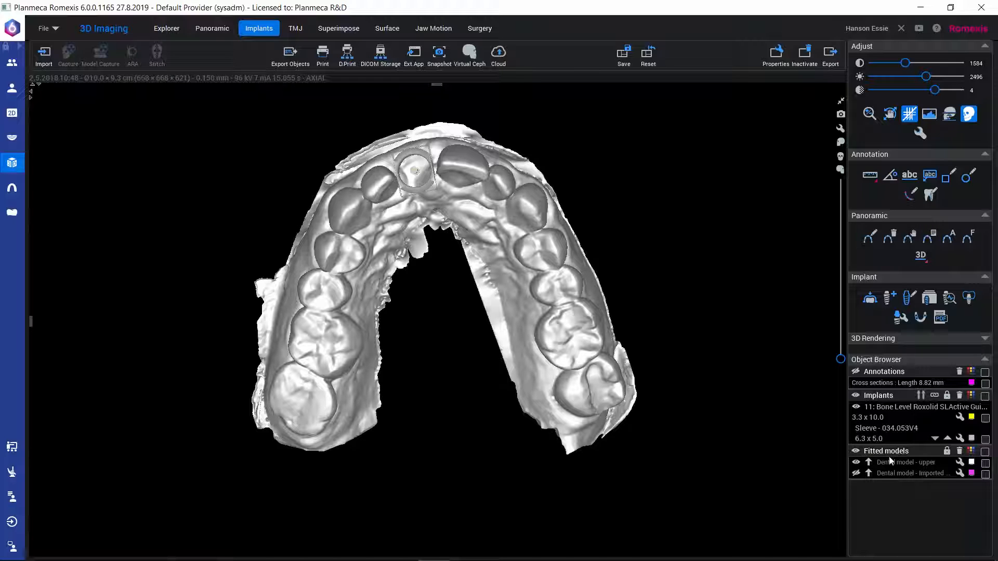
Start creating the implant guide on the upper dental model and move its settings window clear of the model
left_click(856, 473)
left_click(856, 474)
left_click(920, 320)
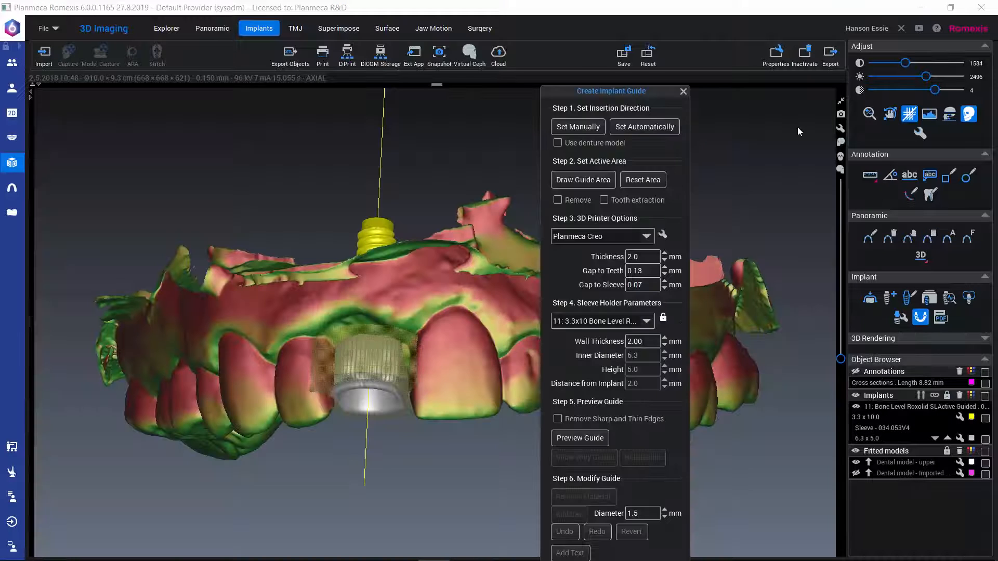
left_click_drag(616, 93, 880, 31)
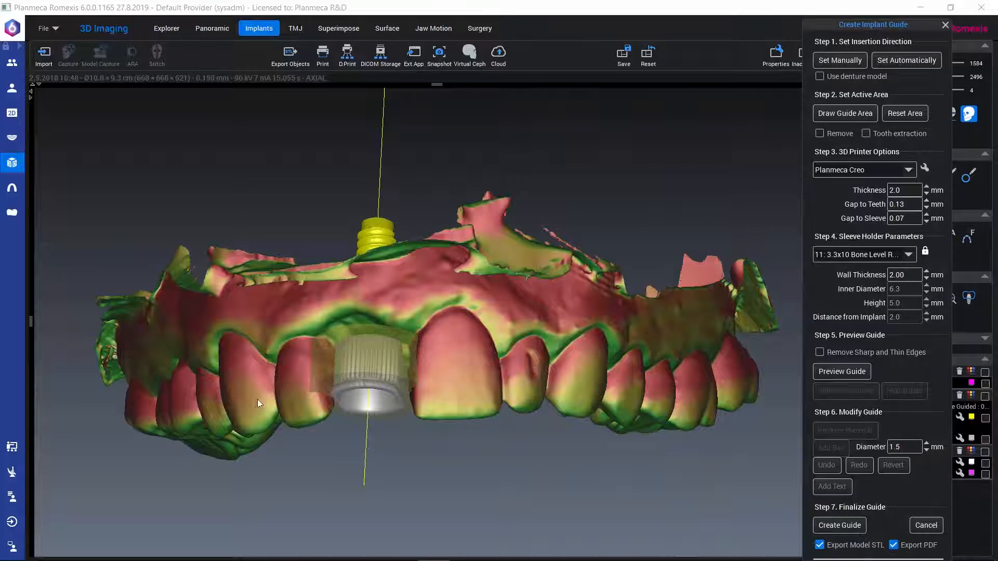
Inspect the color-coded undercuts around the teeth and manually set the guide's insertion direction from an occlusal view of the arch
left_click_drag(257, 399, 223, 451)
left_click_drag(230, 361, 423, 268)
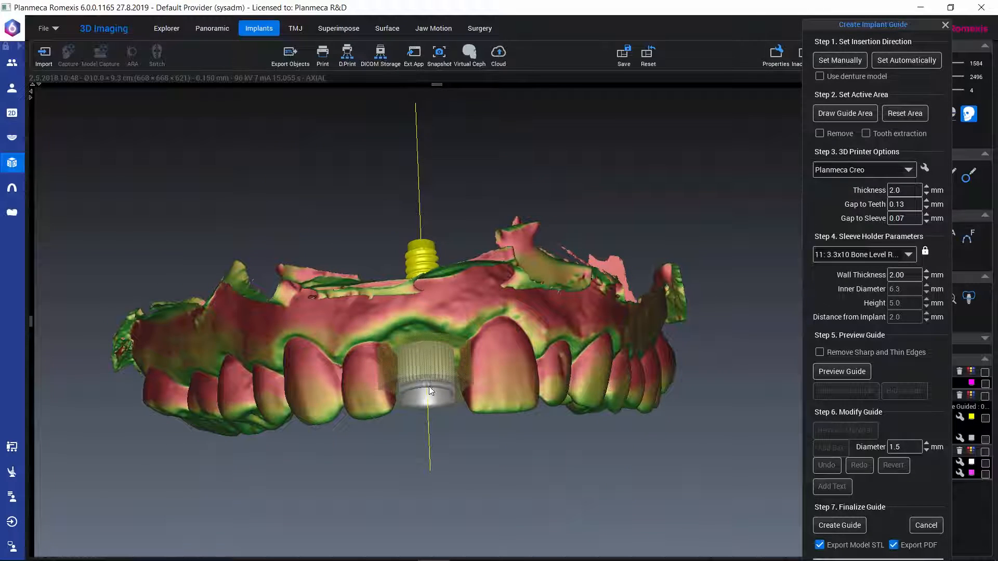
left_click_drag(345, 410, 329, 281)
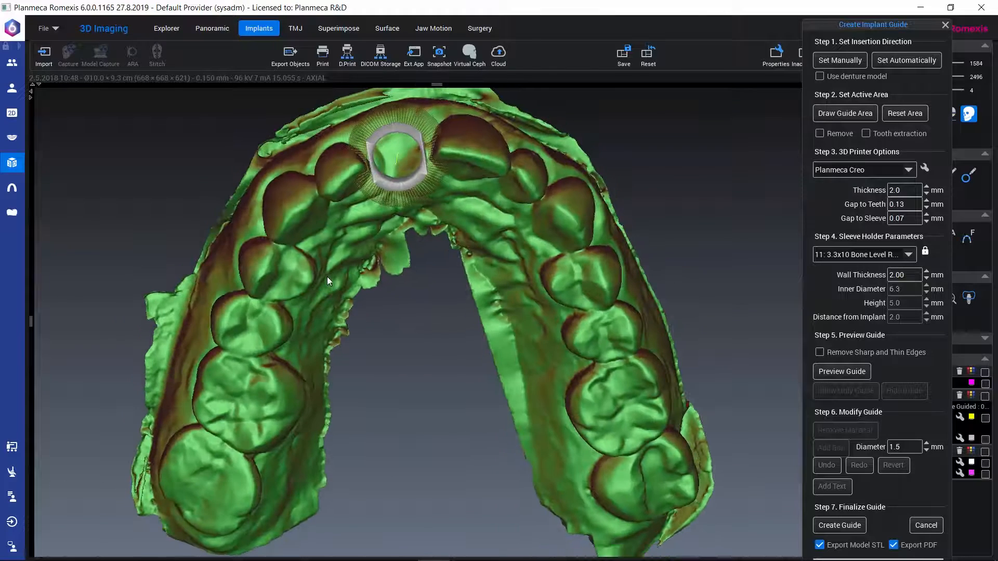
left_click_drag(283, 338, 262, 375)
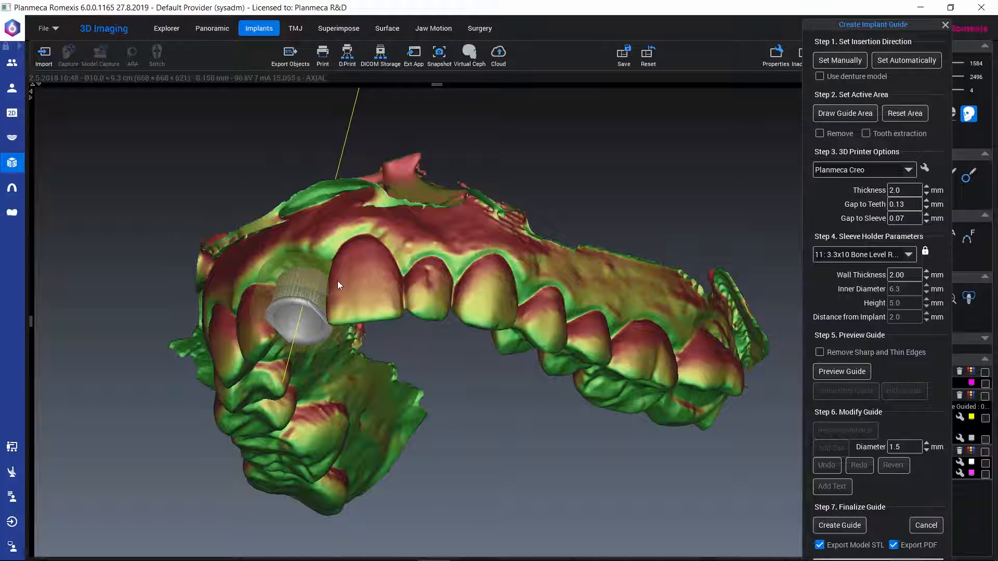
left_click_drag(373, 306, 475, 335)
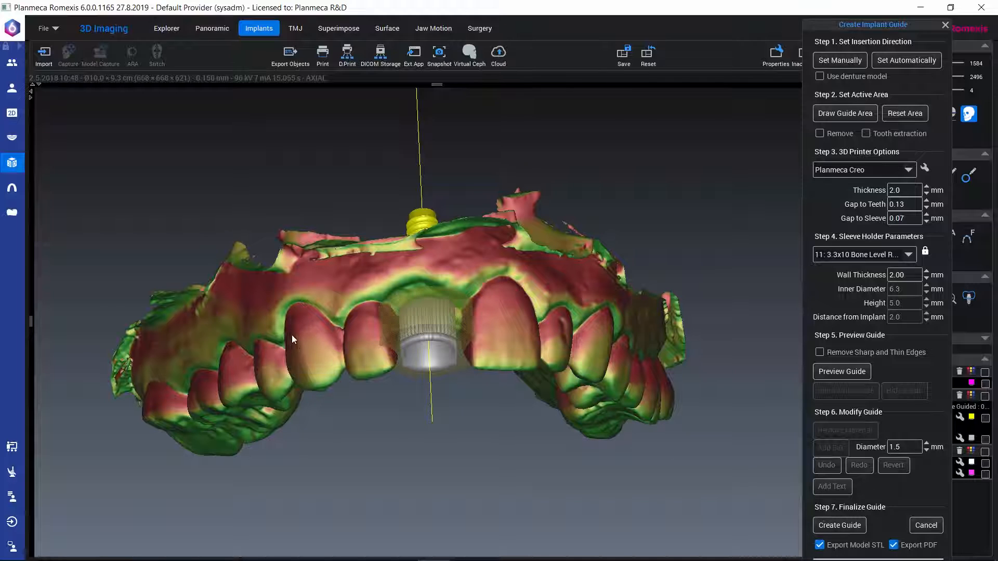
left_click_drag(292, 336, 282, 216)
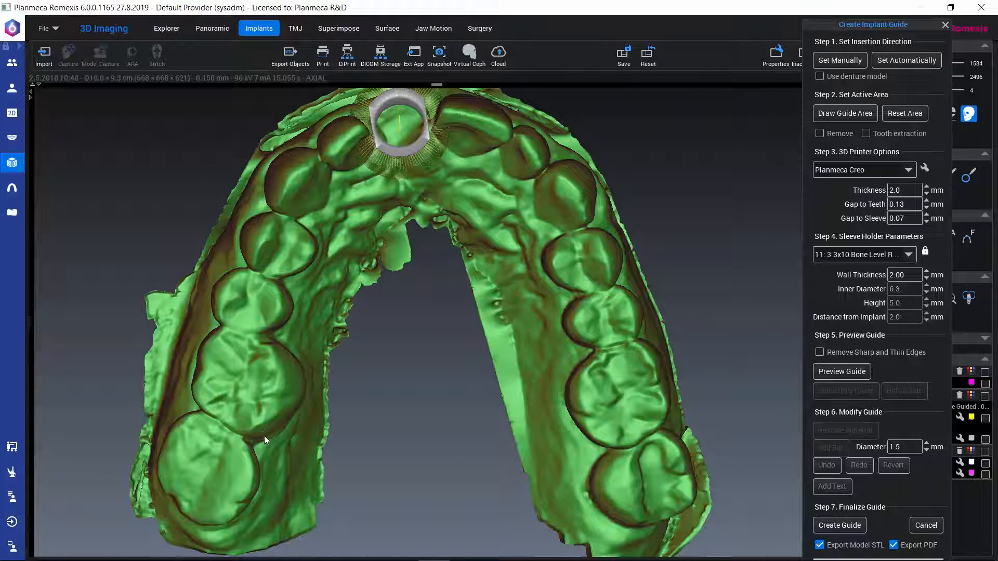
scroll(257, 412, "down", 1)
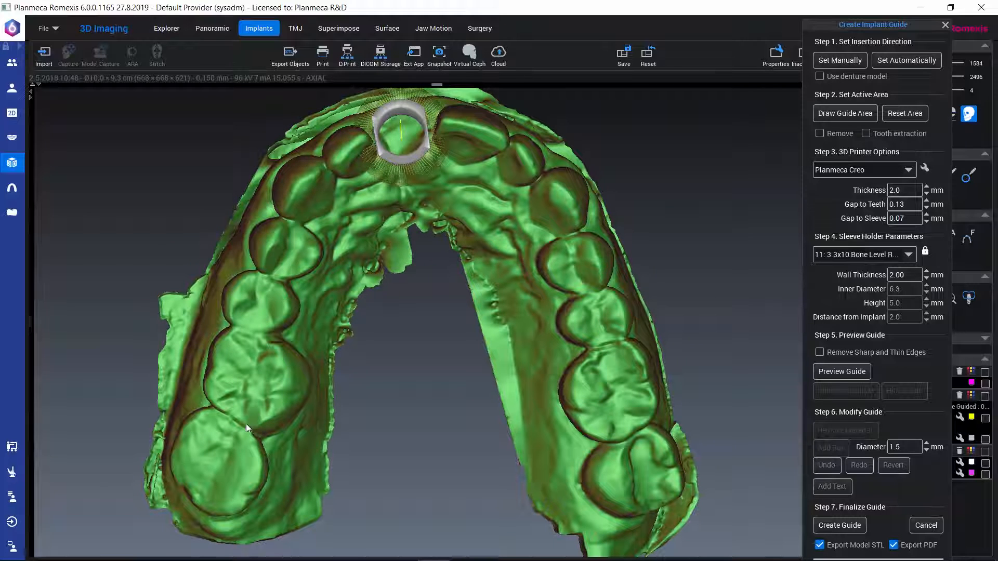
left_click_drag(246, 424, 245, 431)
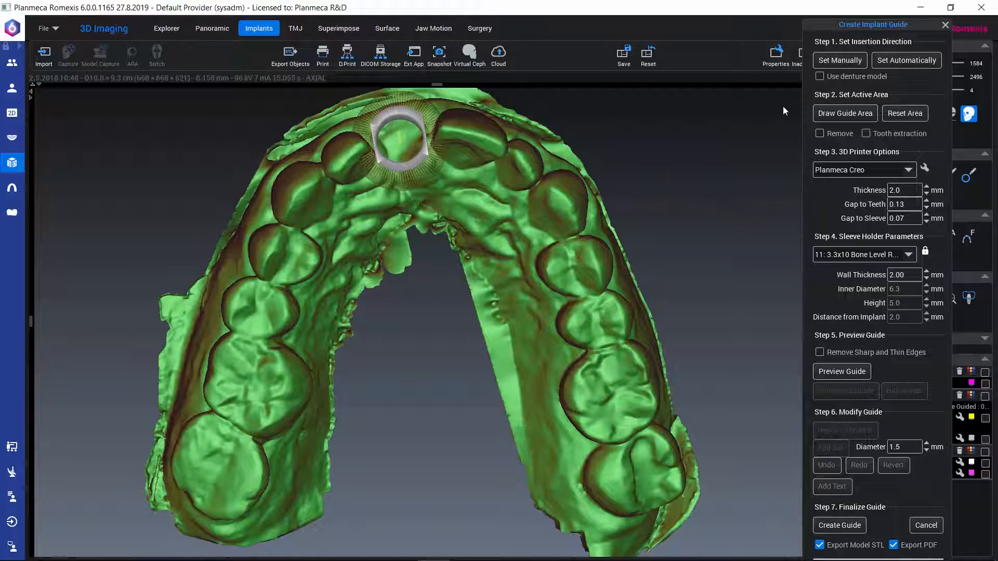
left_click(843, 60)
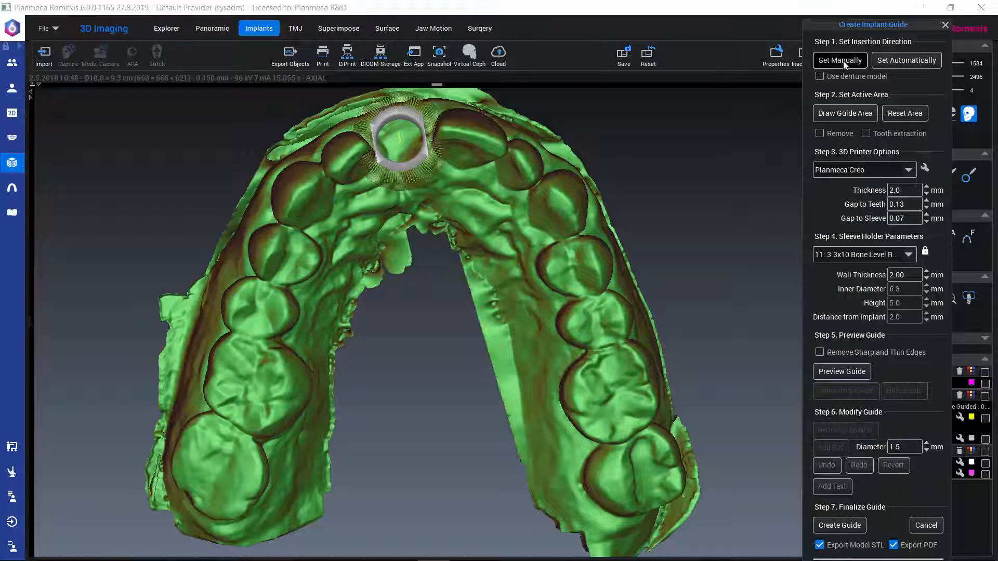
Draw the guide's active area around the arch, covering the sleeve and all teeth back to the first molar on each side
left_click_drag(519, 267, 238, 294)
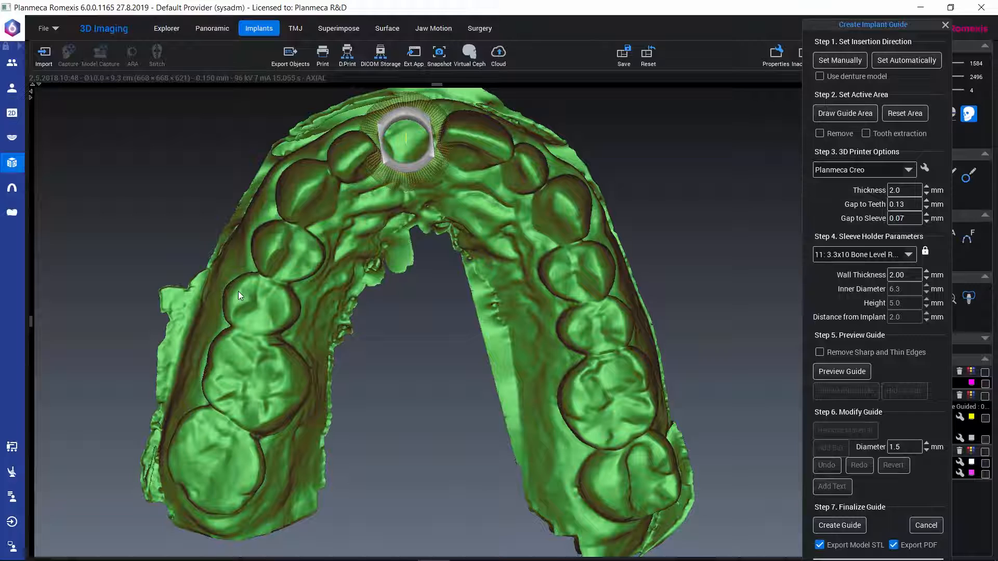
left_click(822, 122)
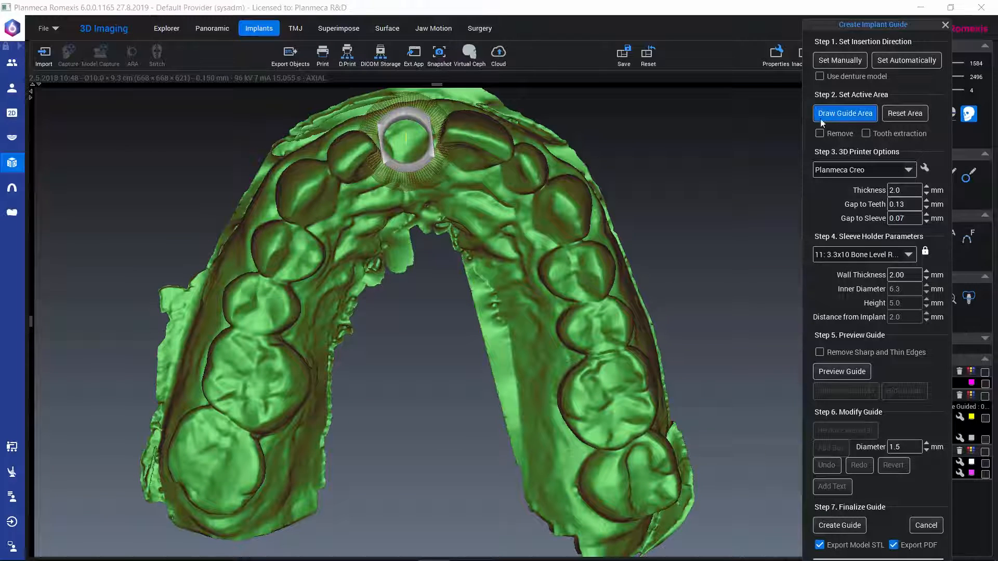
mouse_move(643, 349)
left_mouse_down()
mouse_move(596, 222)
mouse_move(542, 127)
mouse_move(436, 96)
mouse_move(291, 148)
mouse_move(219, 241)
mouse_move(193, 339)
left_mouse_up()
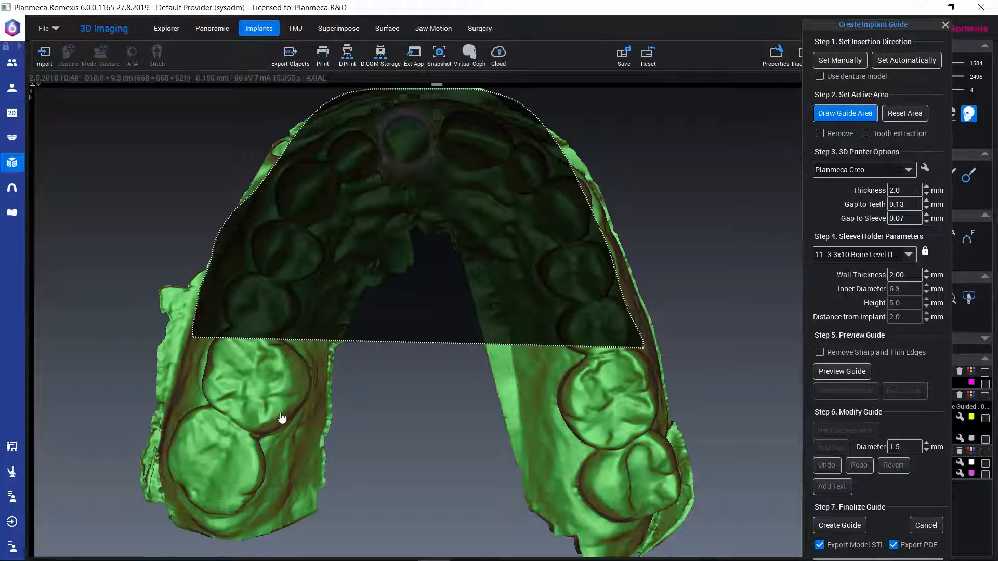
mouse_move(281, 417)
left_mouse_down()
mouse_move(376, 348)
mouse_move(429, 272)
mouse_move(470, 281)
left_mouse_up()
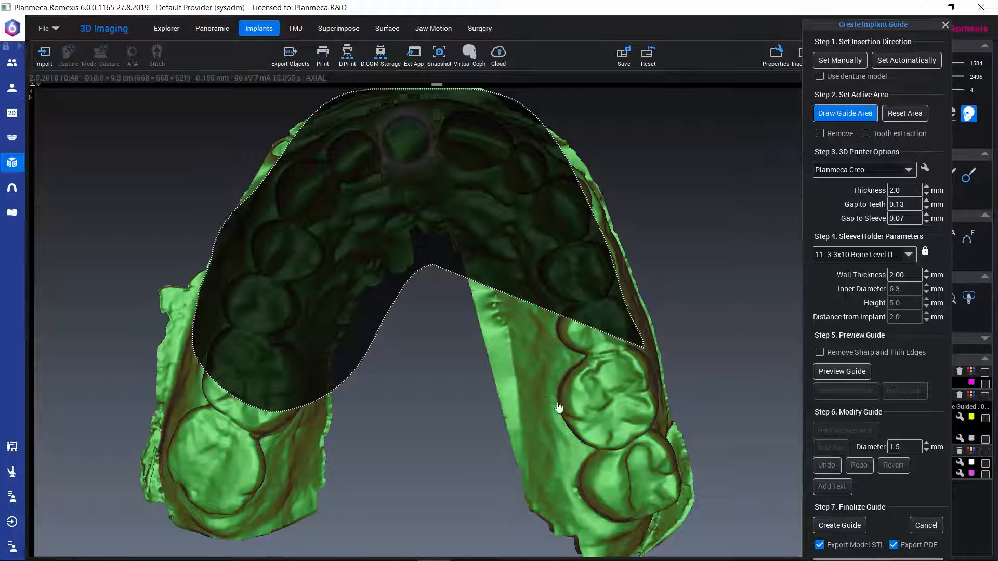
mouse_move(558, 407)
left_mouse_down()
mouse_move(631, 406)
mouse_move(664, 325)
left_mouse_up()
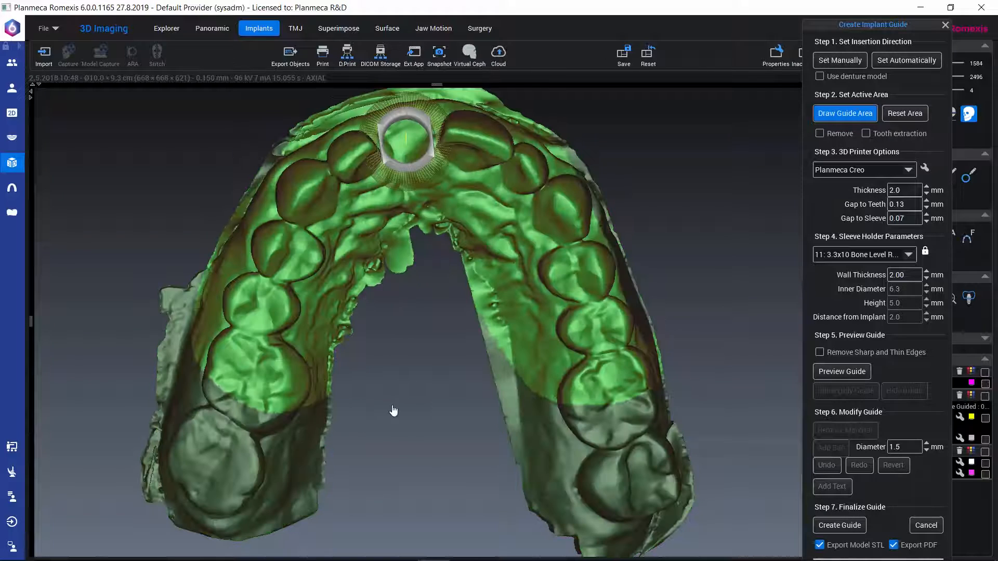
left_click_drag(393, 410, 281, 535)
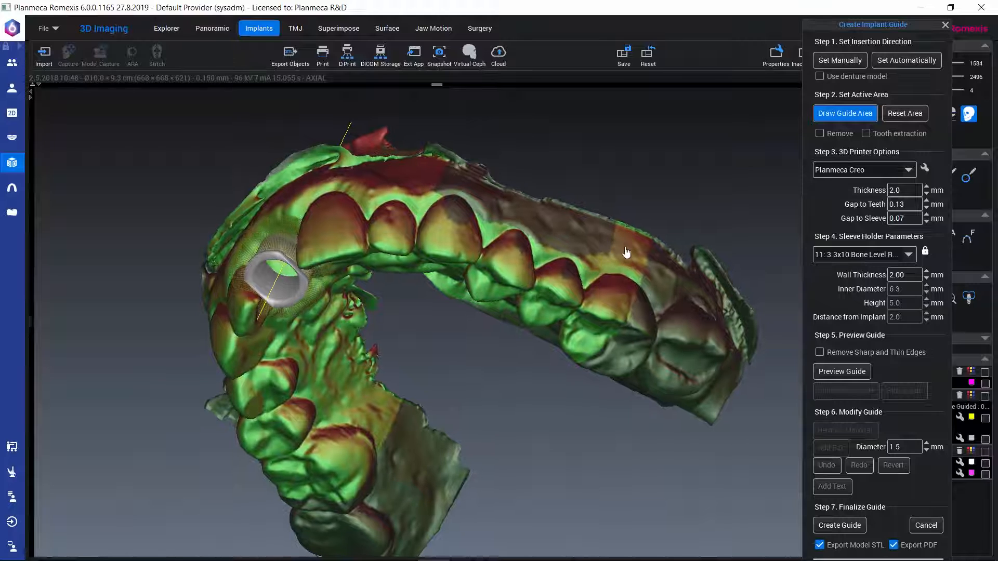
mouse_move(626, 252)
left_mouse_down()
mouse_move(441, 190)
mouse_move(488, 289)
mouse_move(624, 316)
mouse_move(580, 362)
left_mouse_up()
mouse_move(483, 435)
left_mouse_down()
mouse_move(595, 398)
mouse_move(695, 435)
mouse_move(703, 276)
mouse_move(607, 257)
mouse_move(475, 276)
mouse_move(519, 341)
mouse_move(514, 364)
mouse_move(561, 414)
mouse_move(487, 484)
mouse_move(561, 412)
mouse_move(560, 362)
left_mouse_up()
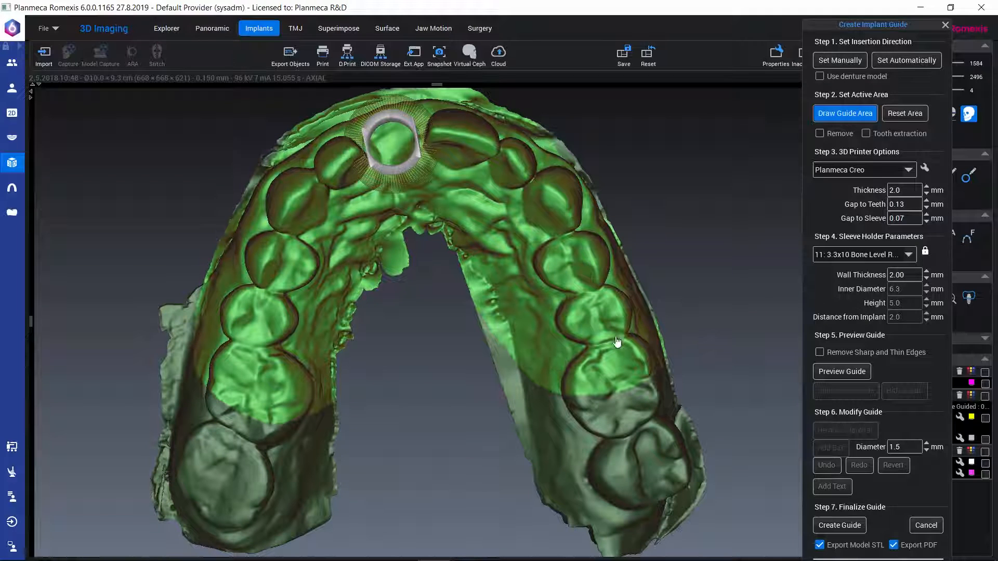
Remove the rear part of the patient's right first molar region from the guide area
left_click(819, 134)
mouse_move(339, 394)
left_mouse_down()
mouse_move(192, 396)
mouse_move(301, 474)
mouse_move(409, 462)
left_mouse_up()
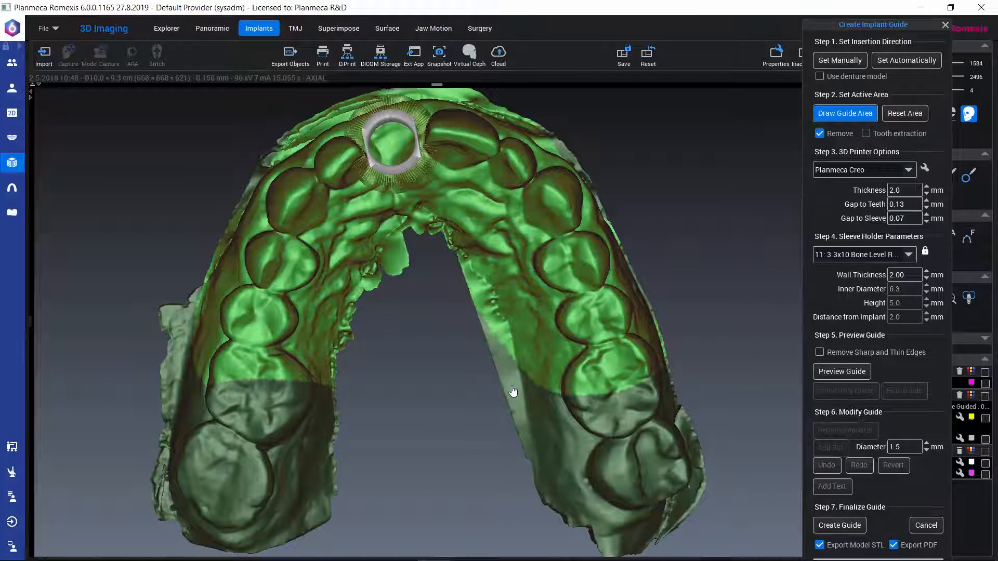
Turn off the Remove option for the guide area and select the Planmeca Creo 3D printer preset
left_click(819, 133)
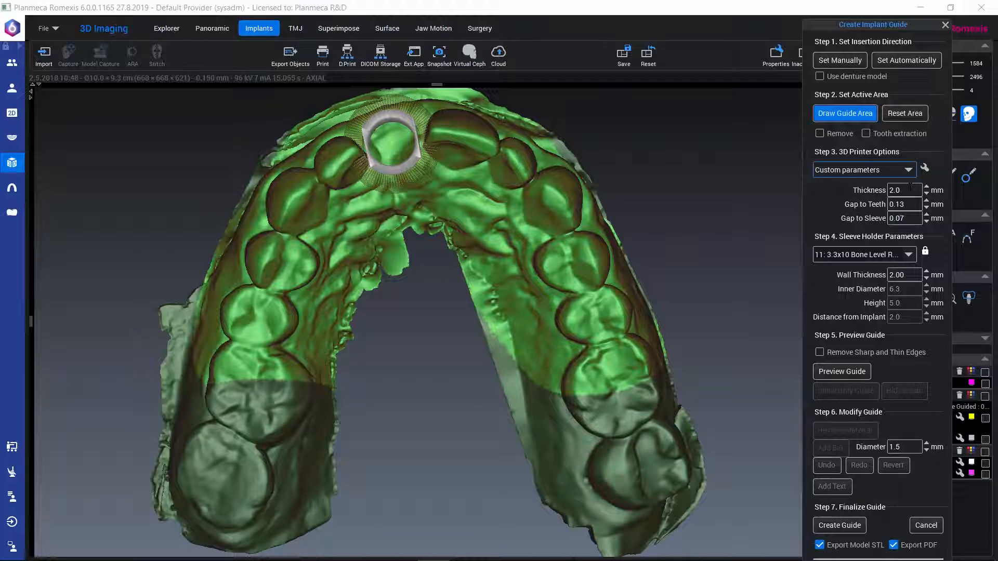
left_click(909, 171)
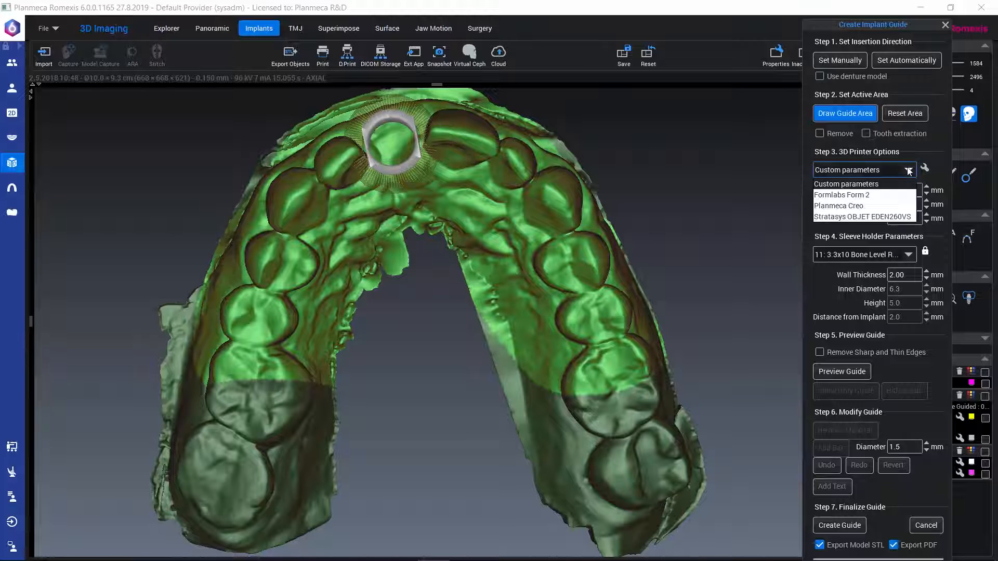
left_click(844, 206)
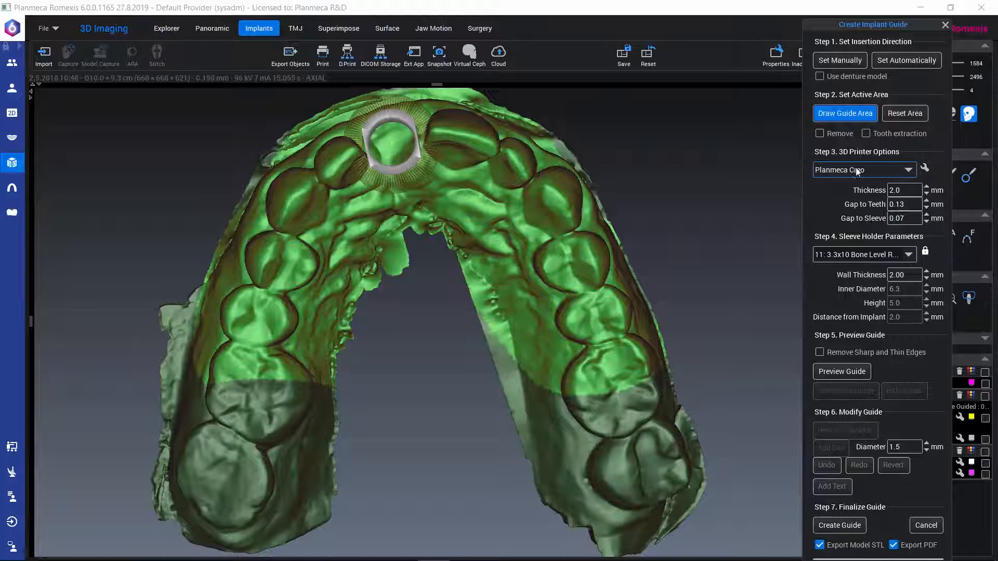
Add a 3D printer preset named "printer" with a gap to teeth of 0.1 mm to the printer defaults
left_click(924, 168)
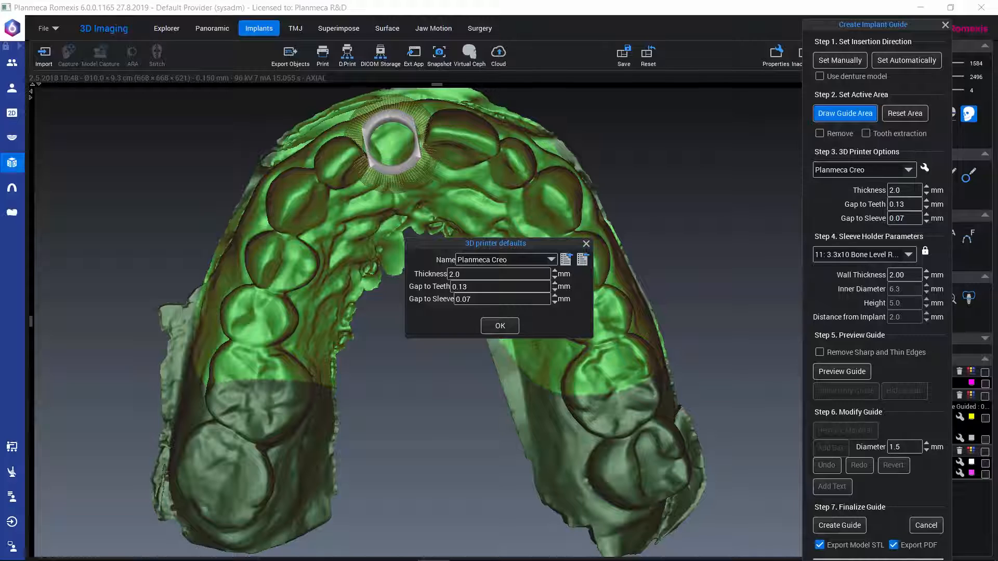
left_click(565, 258)
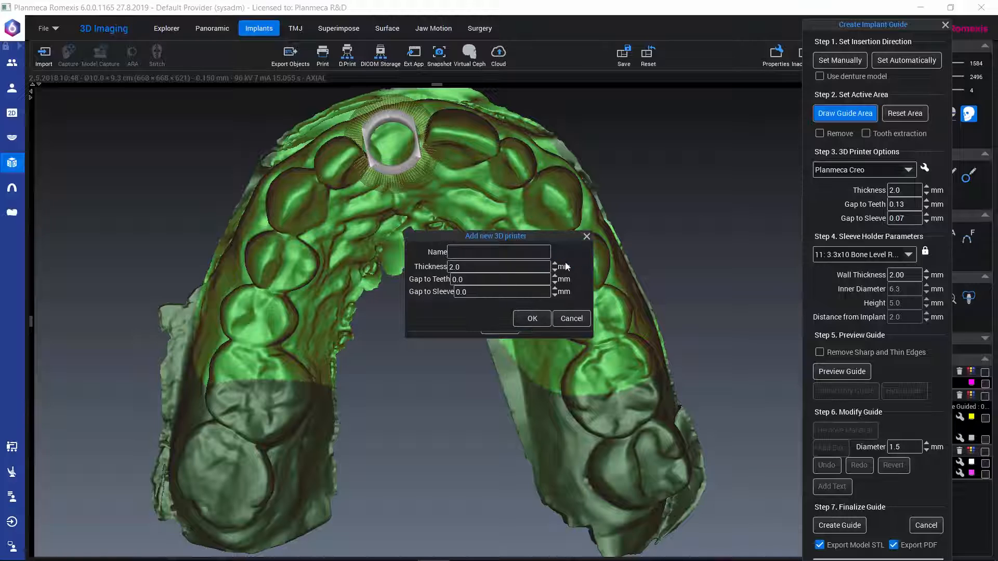
left_click(489, 254)
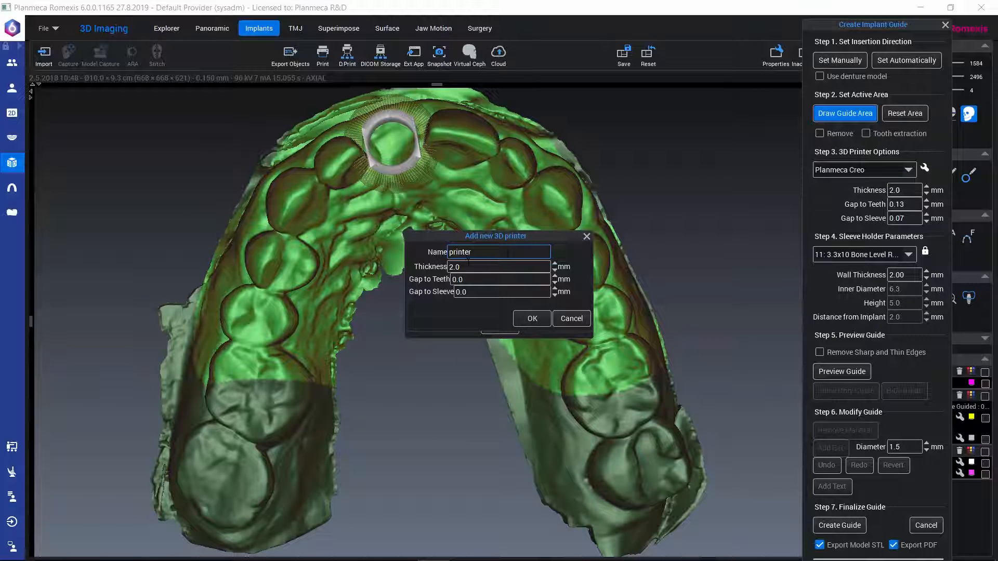
left_click(465, 279)
key("BackSpace")
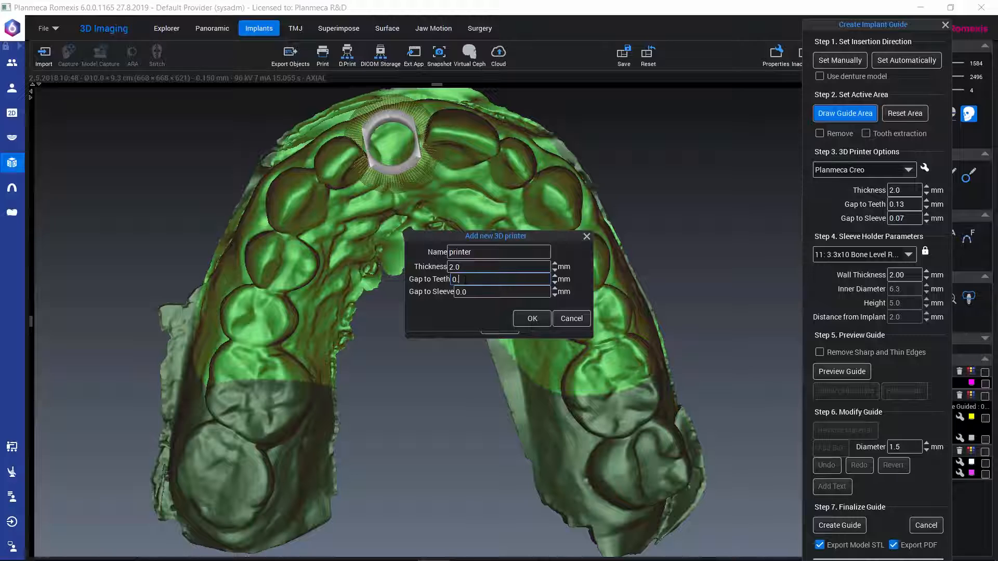
type("1")
left_click(531, 318)
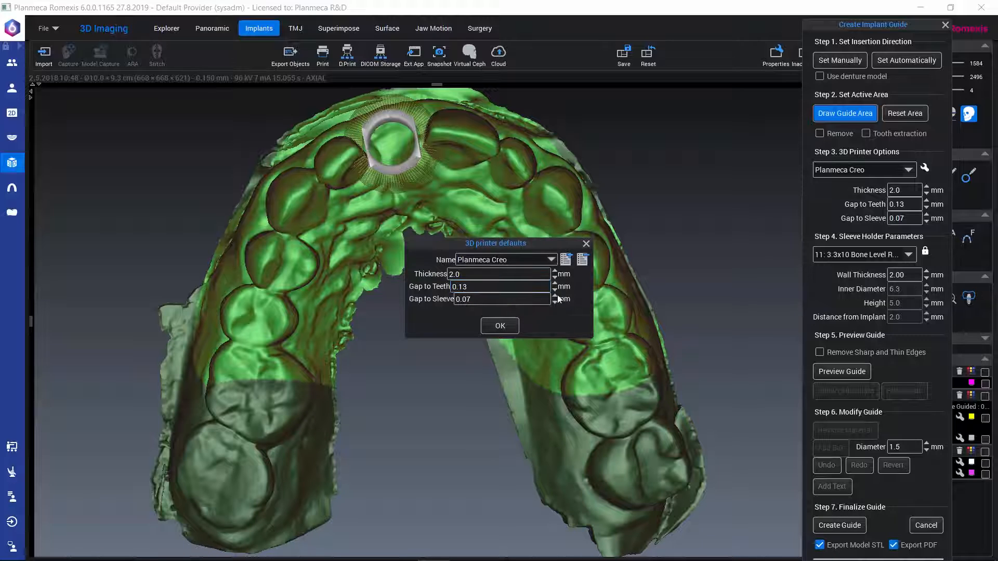
left_click(502, 325)
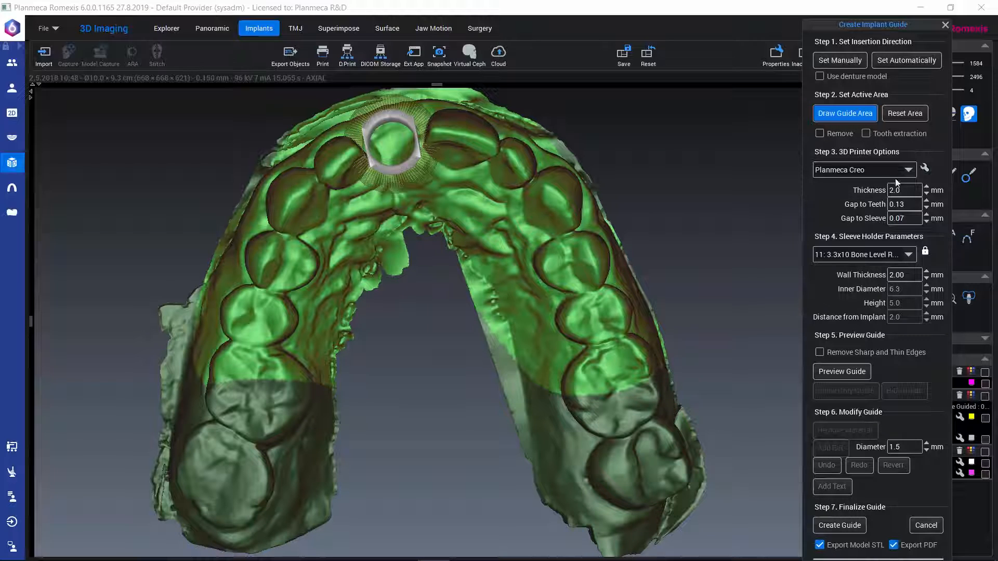
Try the custom "printer" preset for the guide and switch back to Planmeca Creo
left_click(908, 172)
left_click(847, 187)
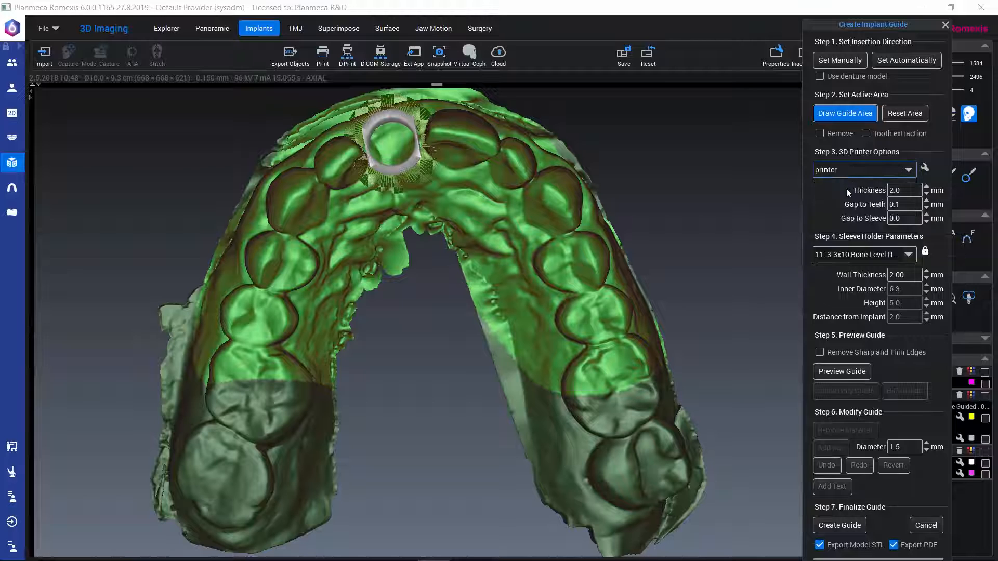
left_click(908, 171)
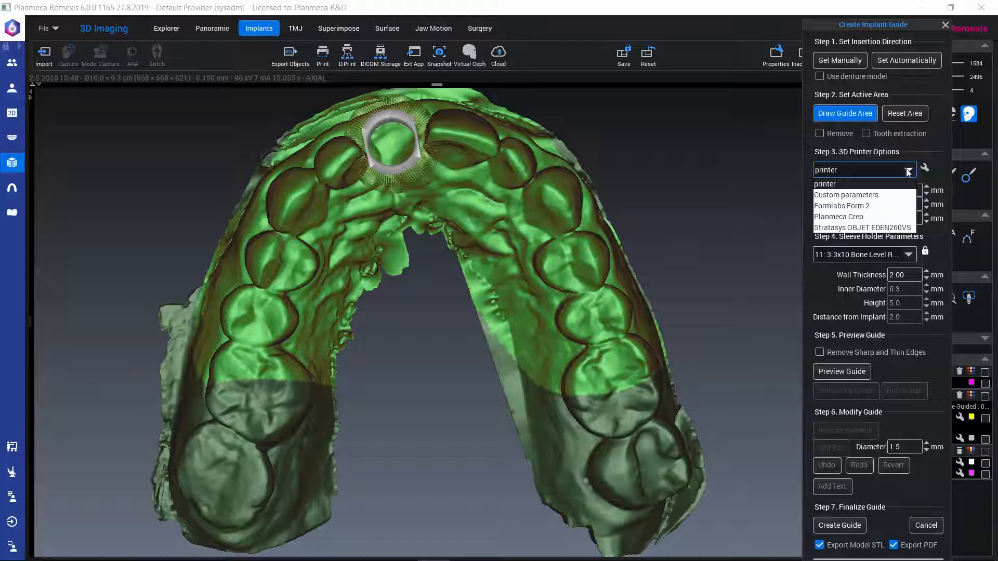
left_click(833, 217)
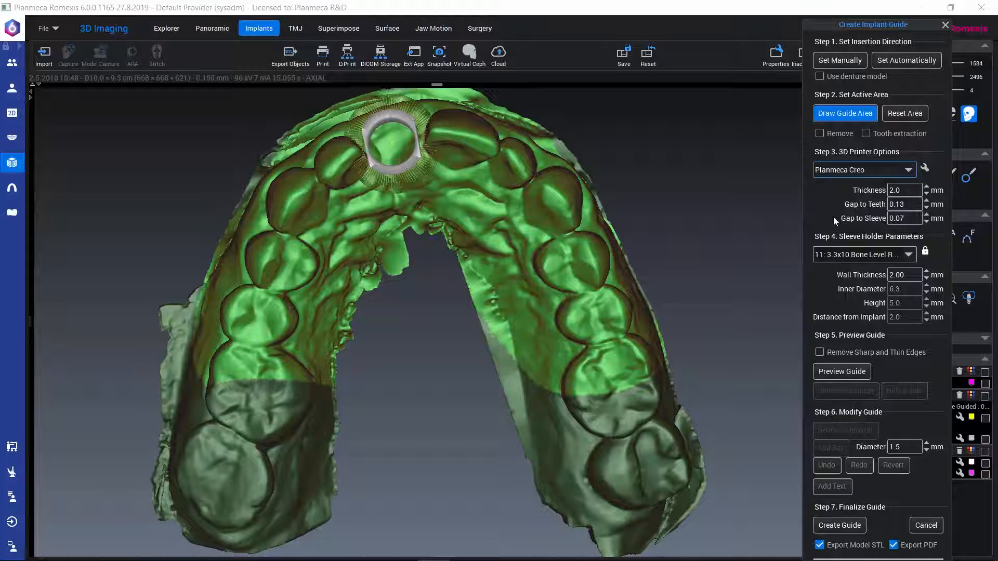
Review the implant choices for the sleeve holder parameters and examine the sleeve and guide area from different angles
left_click(909, 255)
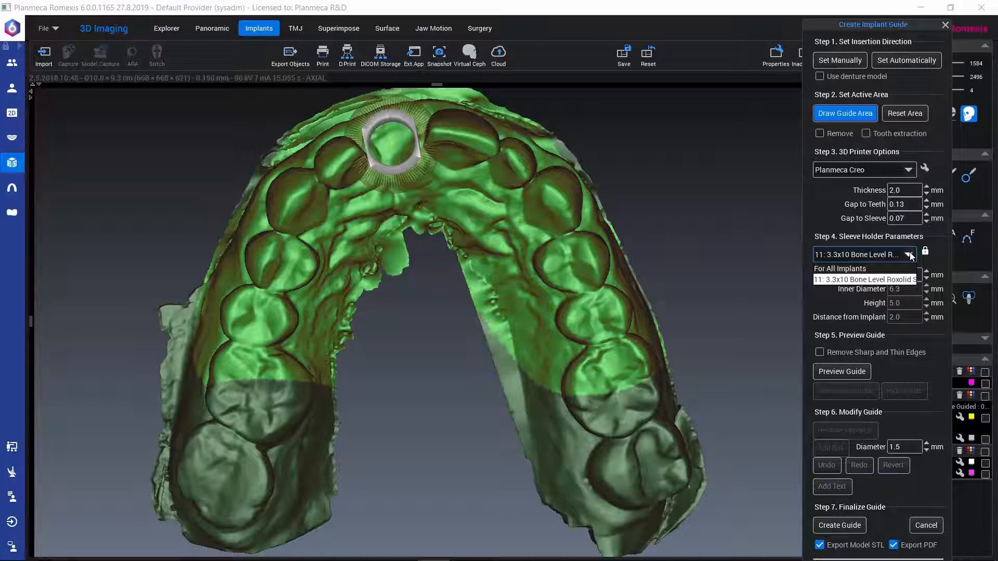
left_click(910, 256)
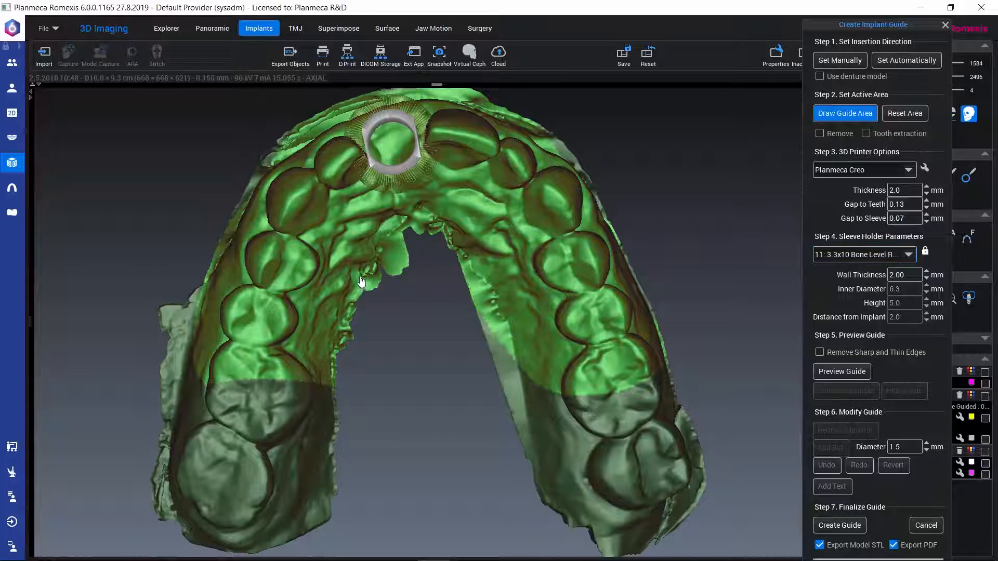
left_click_drag(361, 283, 359, 212)
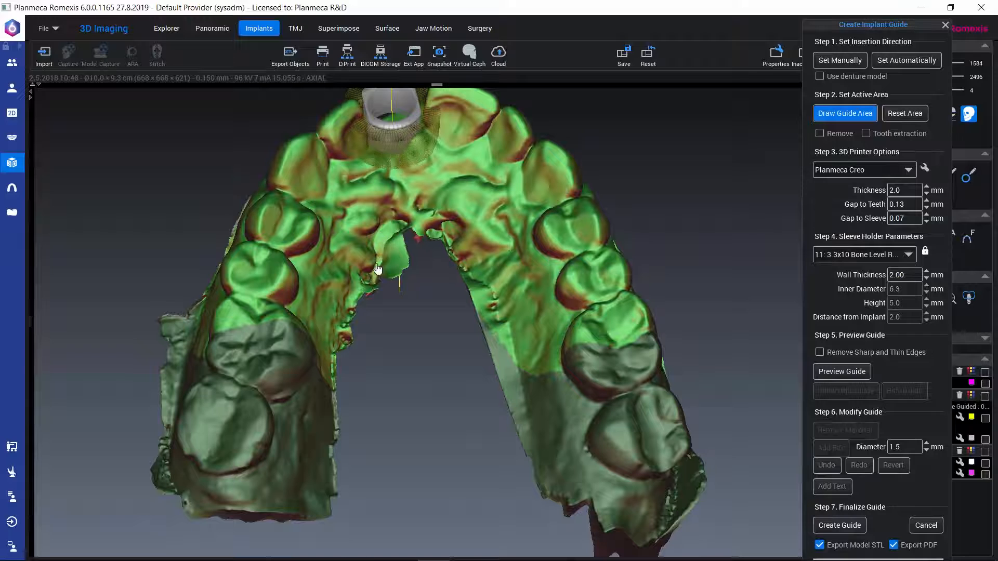
left_click_drag(383, 312, 374, 396)
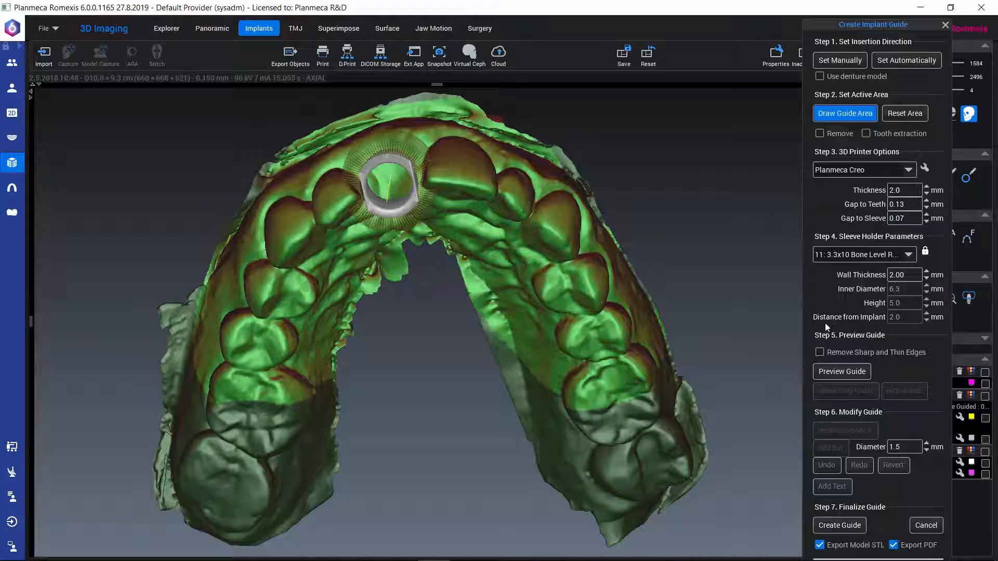
Generate a guide preview with removal of sharp and thin edges enabled, and move the settings window aside
left_click(819, 352)
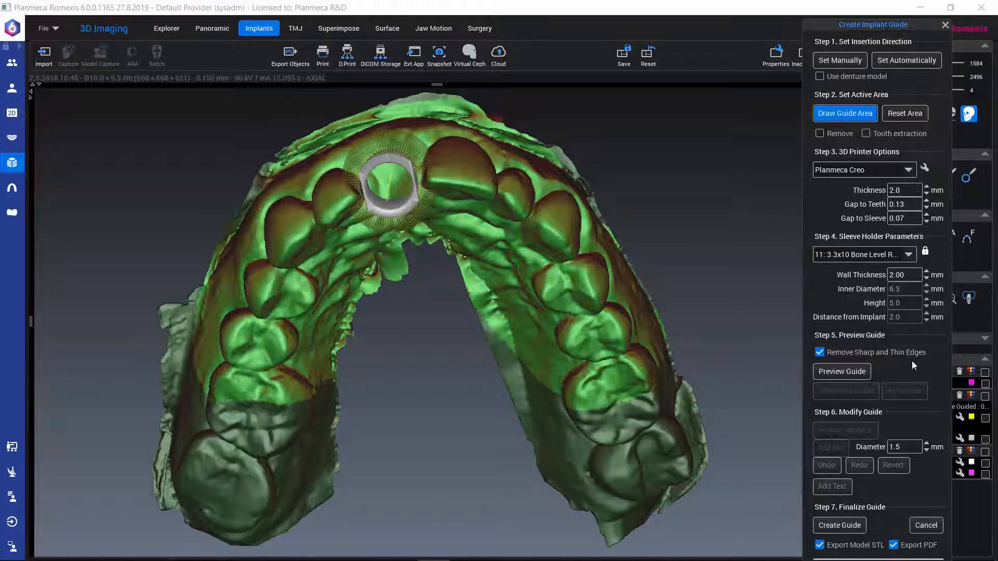
left_click(828, 372)
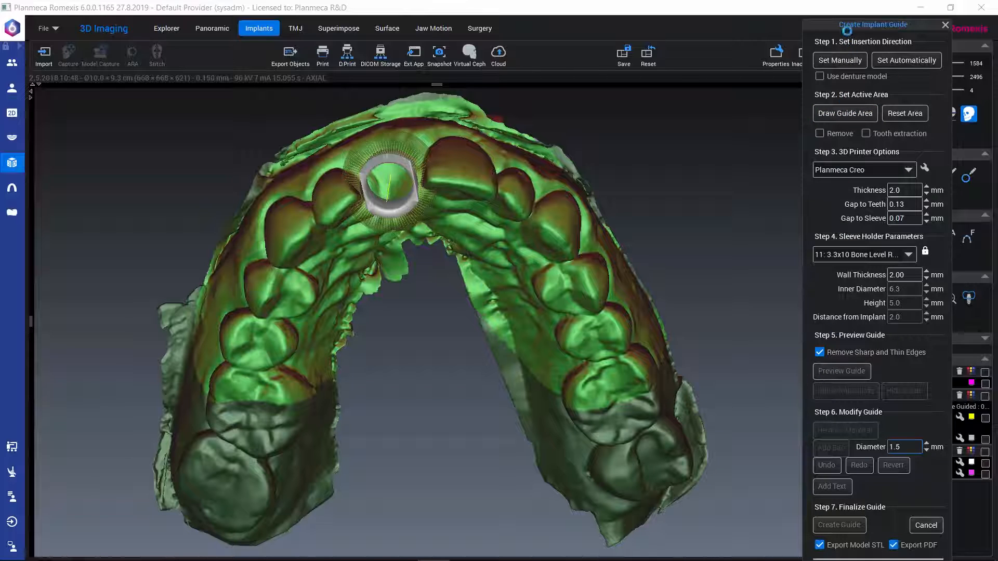
left_click_drag(847, 25, 830, 0)
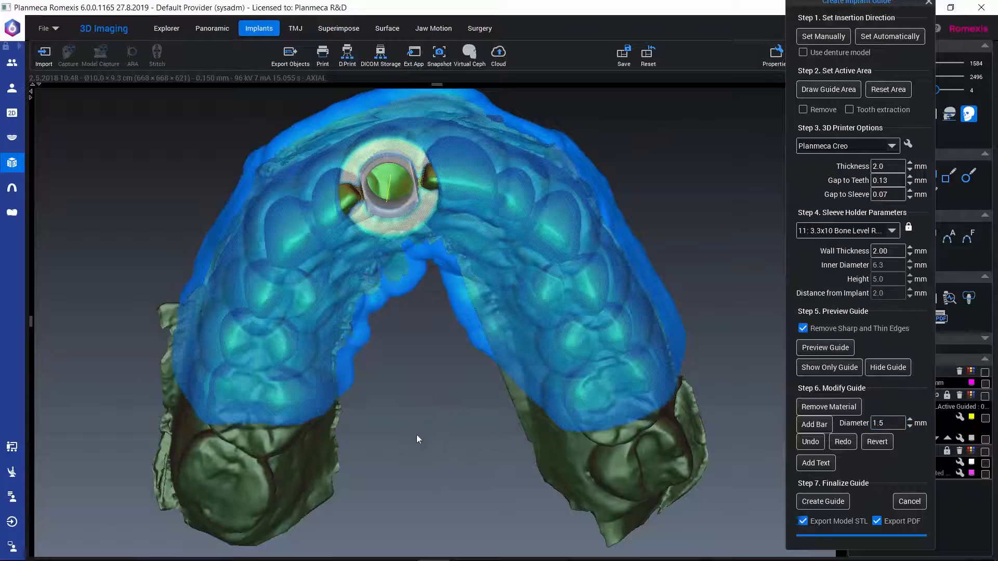
Remove the excess guide material over the outer gums along the patient's right side and front
left_click_drag(416, 434, 546, 483)
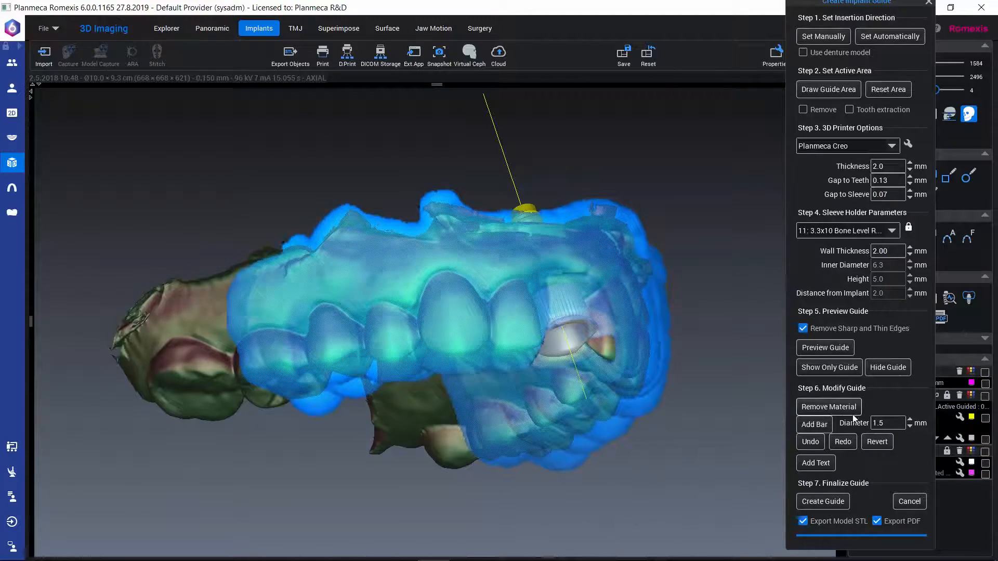
left_click(829, 408)
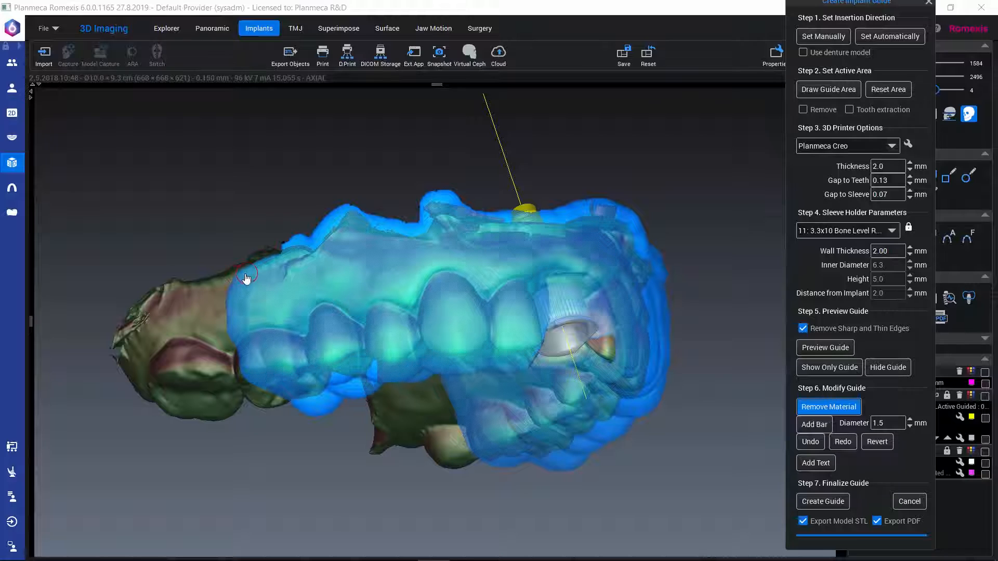
left_click_drag(235, 274, 392, 207)
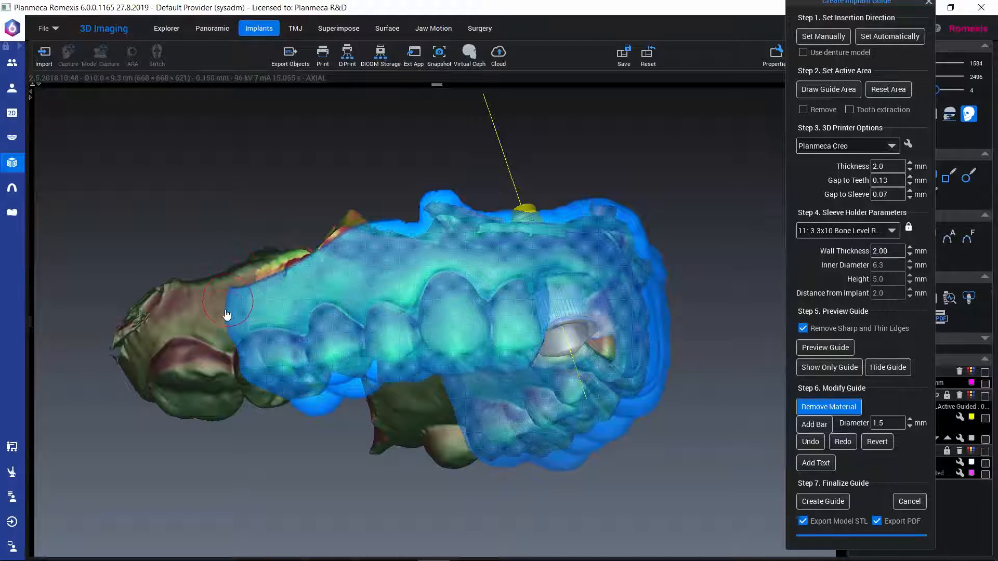
left_click_drag(227, 309, 319, 273)
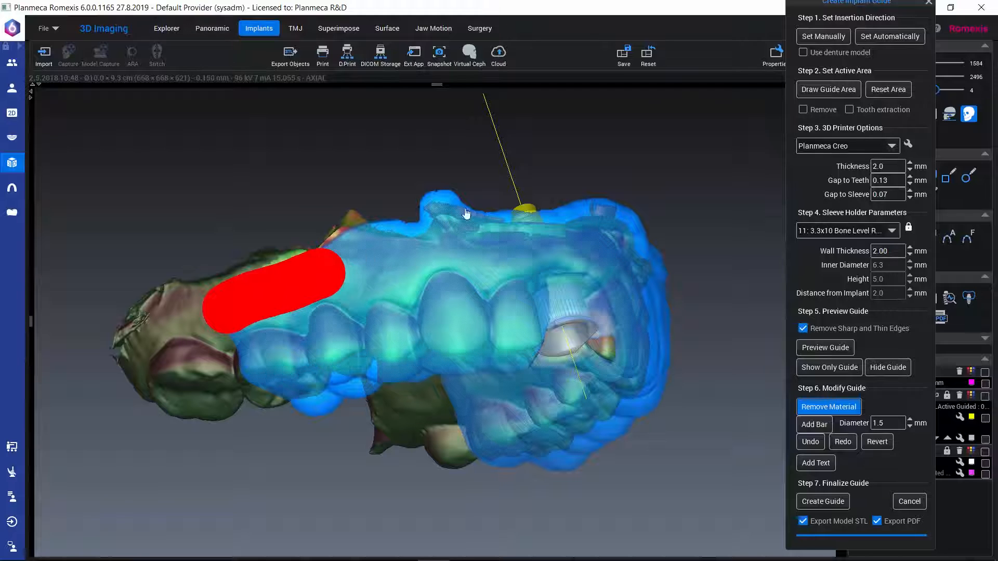
left_click_drag(573, 204, 623, 211)
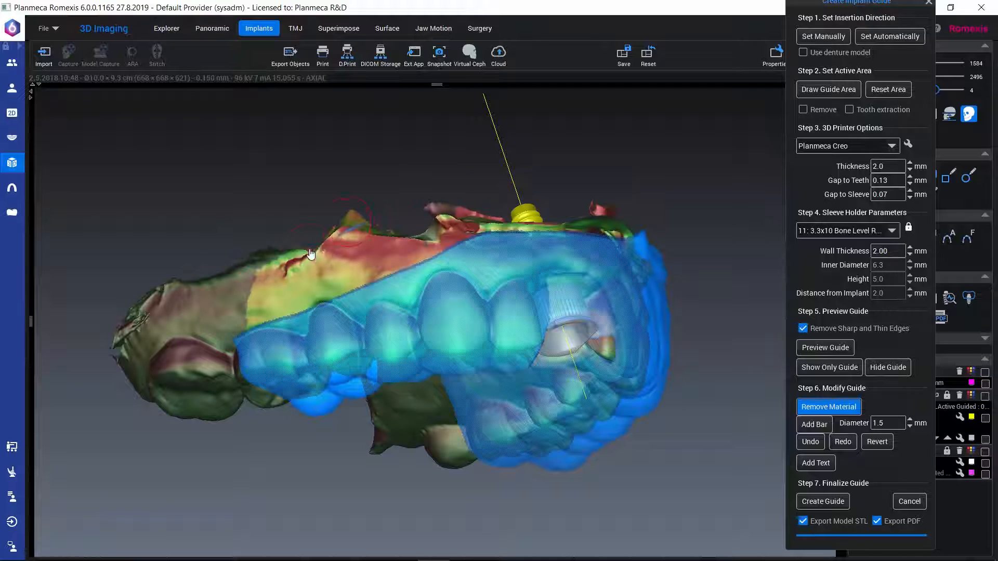
left_click_drag(324, 245, 448, 210)
Trim the guide's outer edge down to about mid-crown height along the patient's right side, front and left side
mouse_move(358, 248)
middle_mouse_down()
mouse_move(323, 254)
mouse_move(319, 272)
mouse_move(354, 279)
mouse_move(338, 291)
middle_mouse_up()
mouse_move(239, 356)
left_mouse_down()
mouse_move(429, 326)
mouse_move(648, 268)
mouse_move(420, 308)
left_mouse_up()
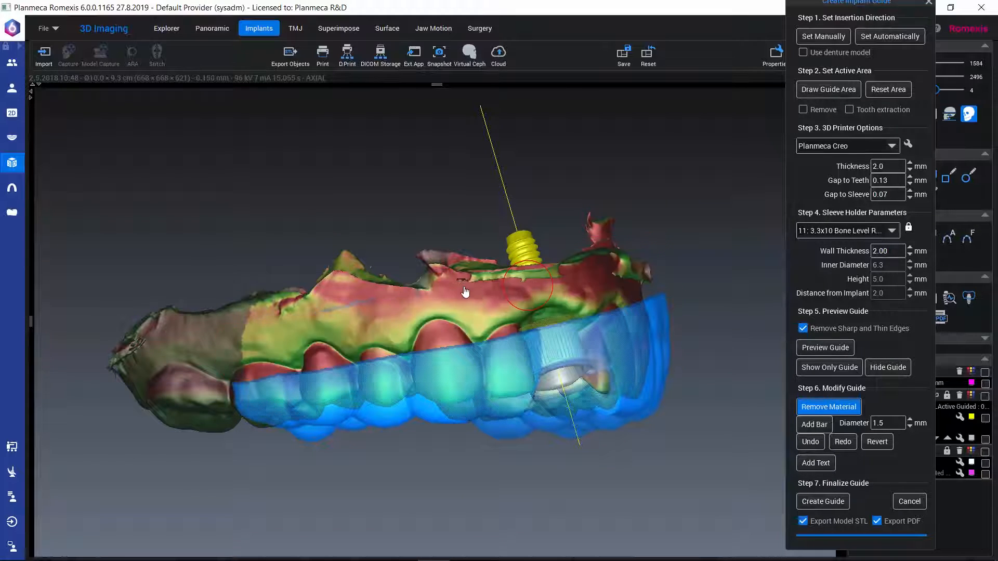
middle_click_drag(466, 292, 367, 305)
left_click_drag(371, 317, 674, 338)
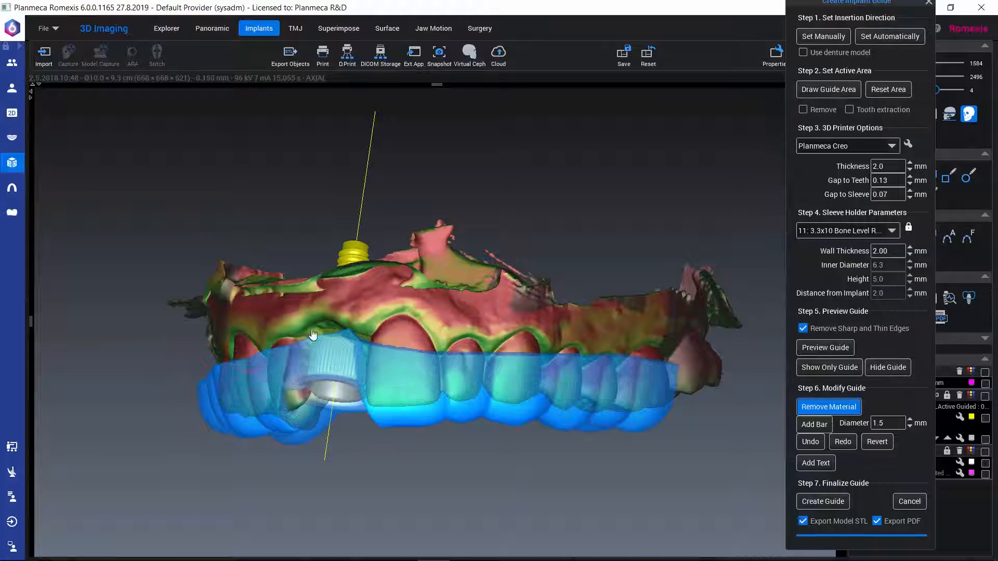
Remove the guide material covering the palate along the inner side of the arch on both sides
mouse_move(194, 360)
middle_mouse_down()
mouse_move(246, 206)
mouse_move(352, 171)
mouse_move(428, 167)
mouse_move(414, 183)
middle_mouse_up()
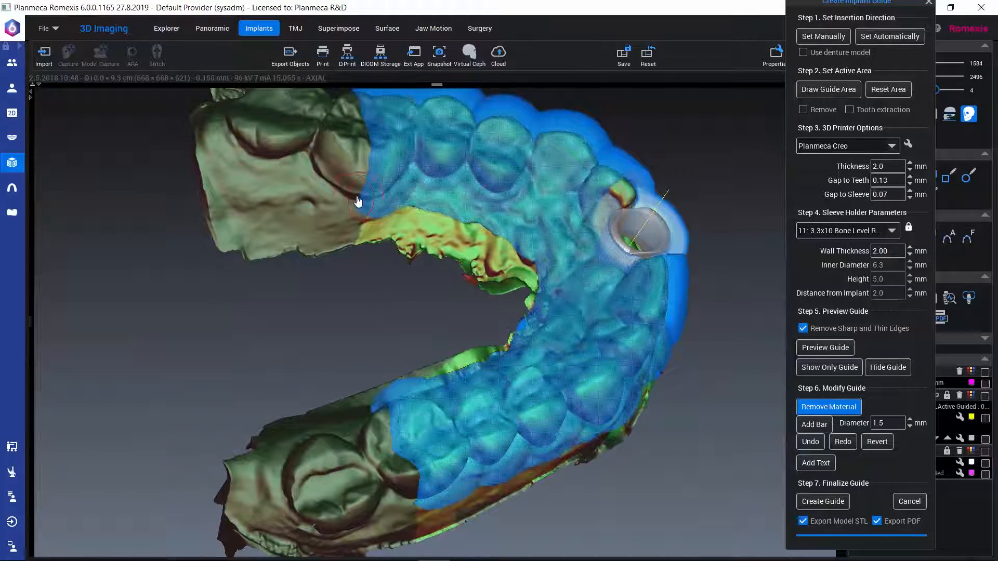
mouse_move(358, 200)
left_mouse_down()
mouse_move(481, 208)
mouse_move(543, 256)
left_mouse_up()
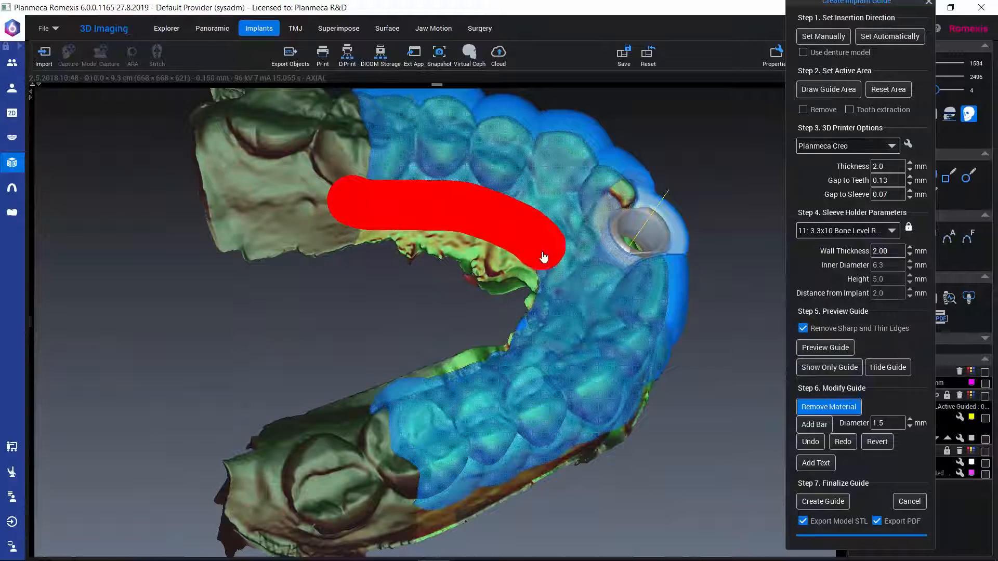
mouse_move(543, 256)
middle_mouse_down()
mouse_move(238, 229)
mouse_move(163, 262)
mouse_move(333, 224)
middle_mouse_up()
mouse_move(345, 216)
left_mouse_down()
mouse_move(420, 192)
mouse_move(481, 232)
mouse_move(511, 278)
left_mouse_up()
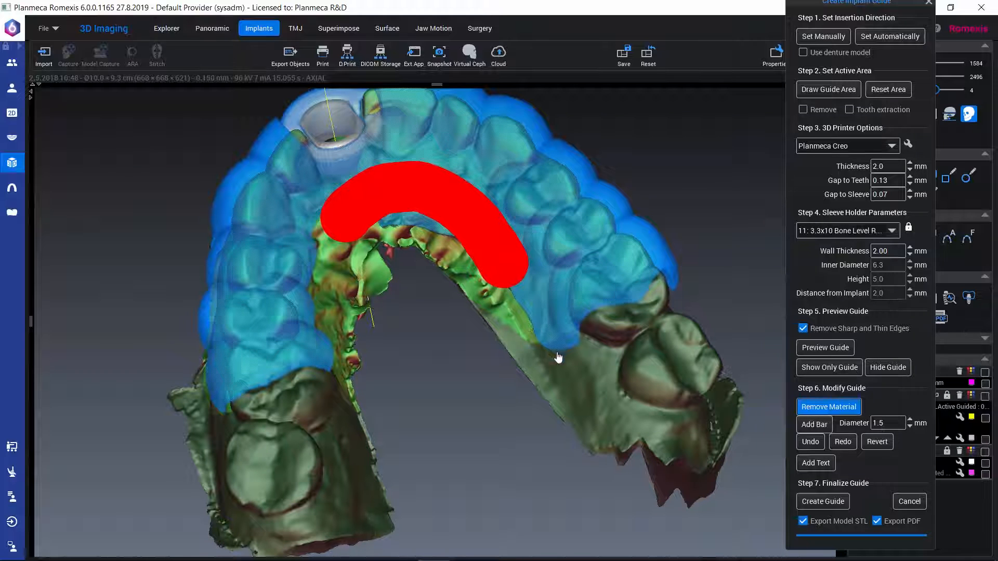
mouse_move(375, 228)
left_mouse_down()
mouse_move(436, 249)
mouse_move(436, 272)
left_mouse_up()
Trim and round the guide's rear ends at the first molars on both sides
mouse_move(438, 272)
middle_mouse_down()
mouse_move(472, 207)
mouse_move(488, 206)
mouse_move(336, 381)
middle_mouse_up()
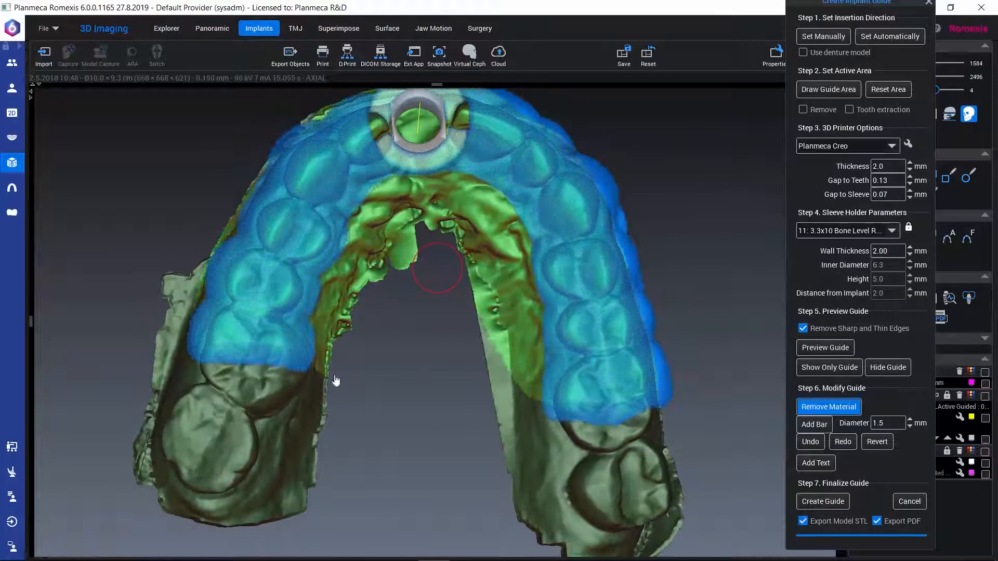
mouse_move(171, 345)
left_mouse_down()
mouse_move(282, 390)
mouse_move(322, 387)
left_mouse_up()
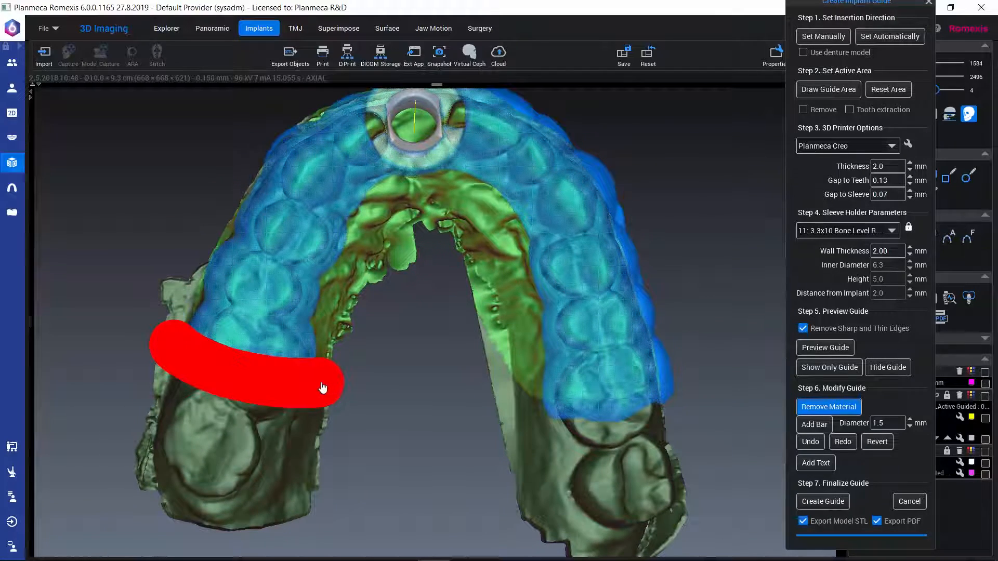
mouse_move(520, 408)
left_mouse_down()
mouse_move(593, 421)
mouse_move(676, 416)
mouse_move(635, 401)
left_mouse_up()
Cut small inspection windows through the guide between the canine and first premolar on each side
middle_click_drag(479, 367, 466, 424)
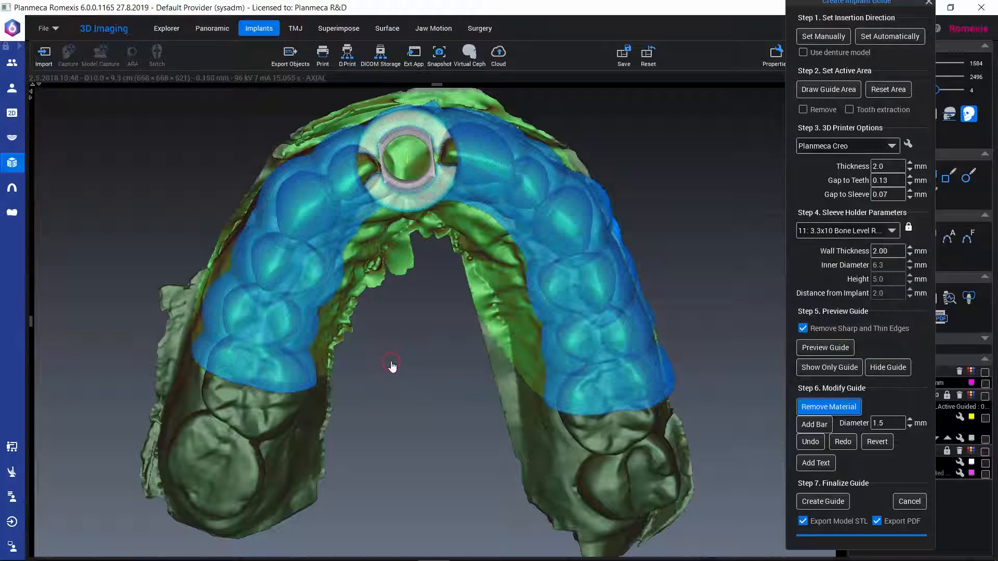
left_click_drag(287, 235, 289, 257)
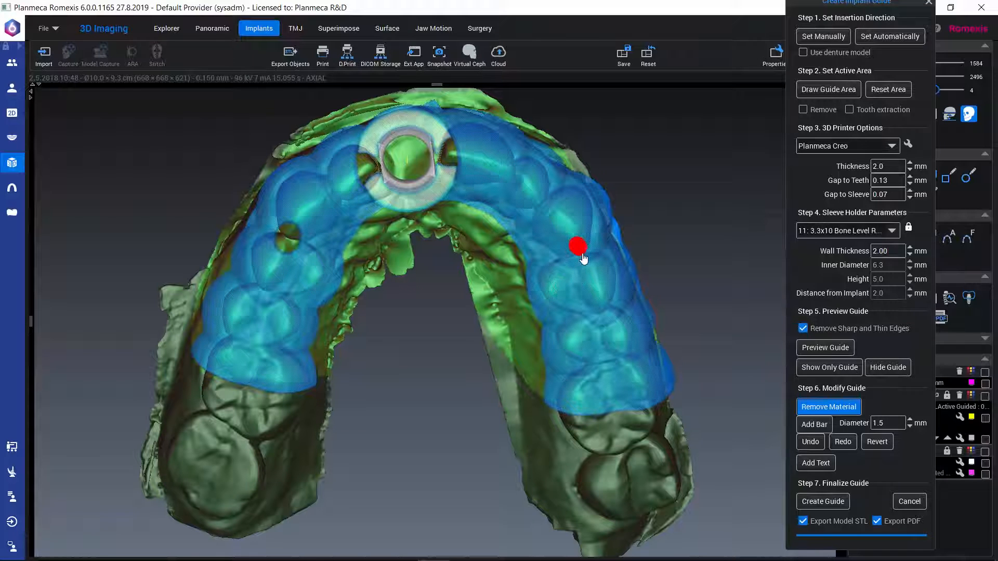
left_click_drag(583, 258, 583, 281)
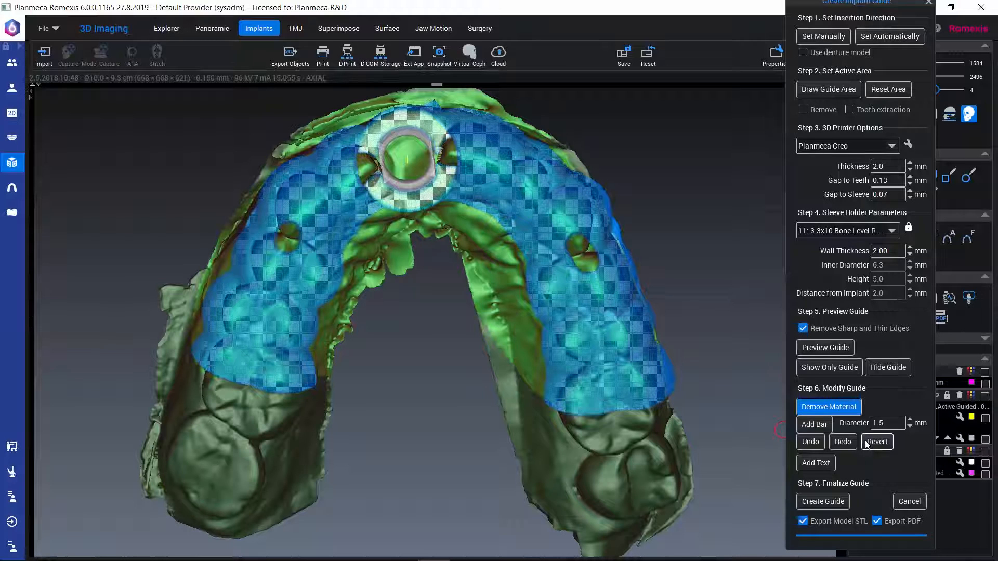
Add a 1.5 mm diameter reinforcement bar along the palatal side of the guide behind the tooth 11 sleeve
left_click(814, 425)
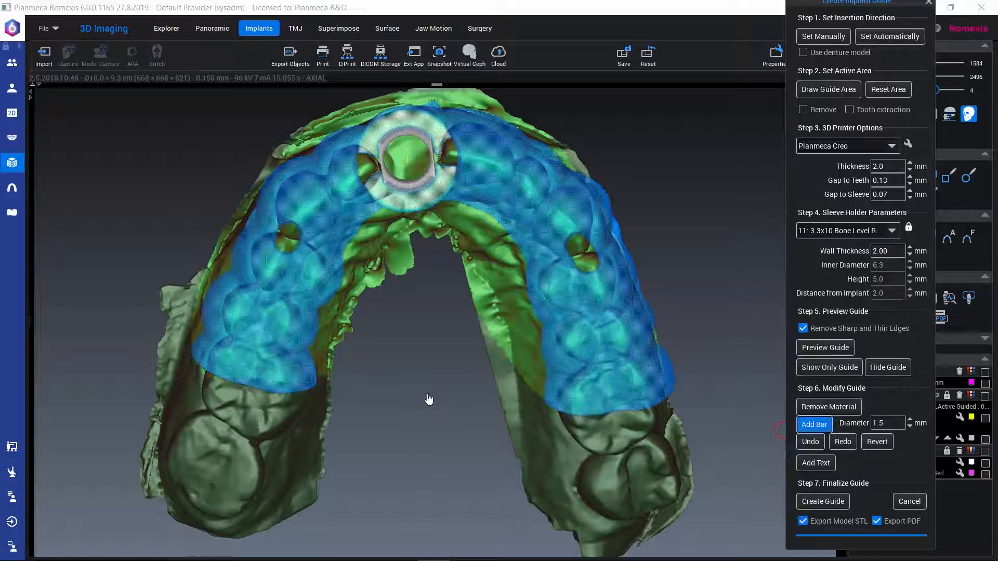
left_click_drag(429, 399, 439, 312)
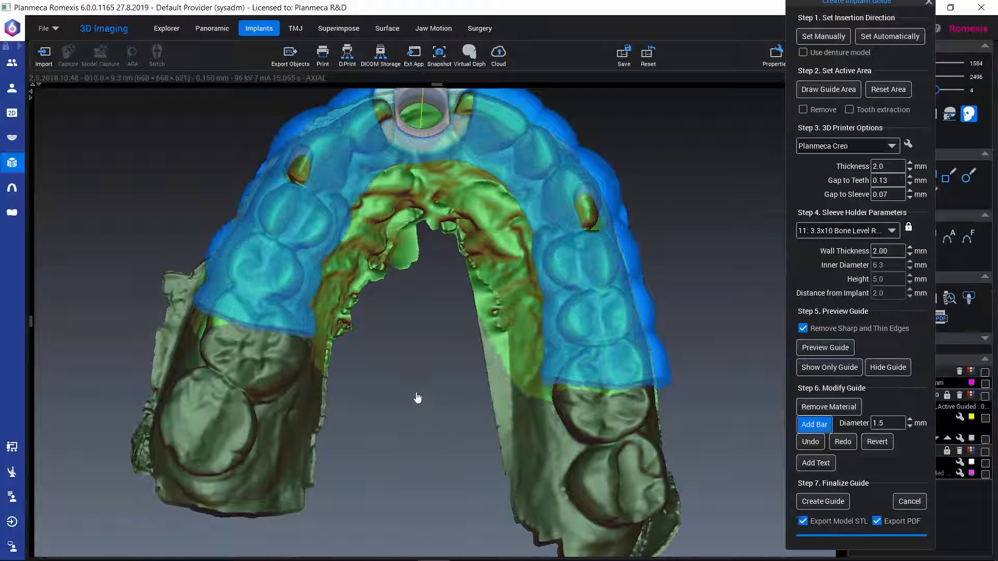
left_click_drag(397, 261, 419, 363)
left_click_drag(416, 323, 443, 271)
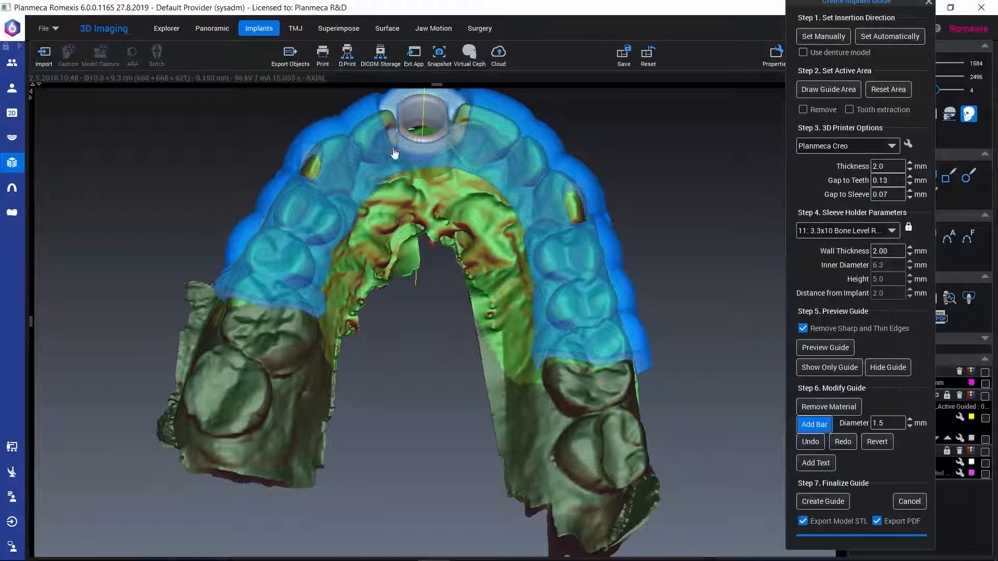
left_click(386, 169)
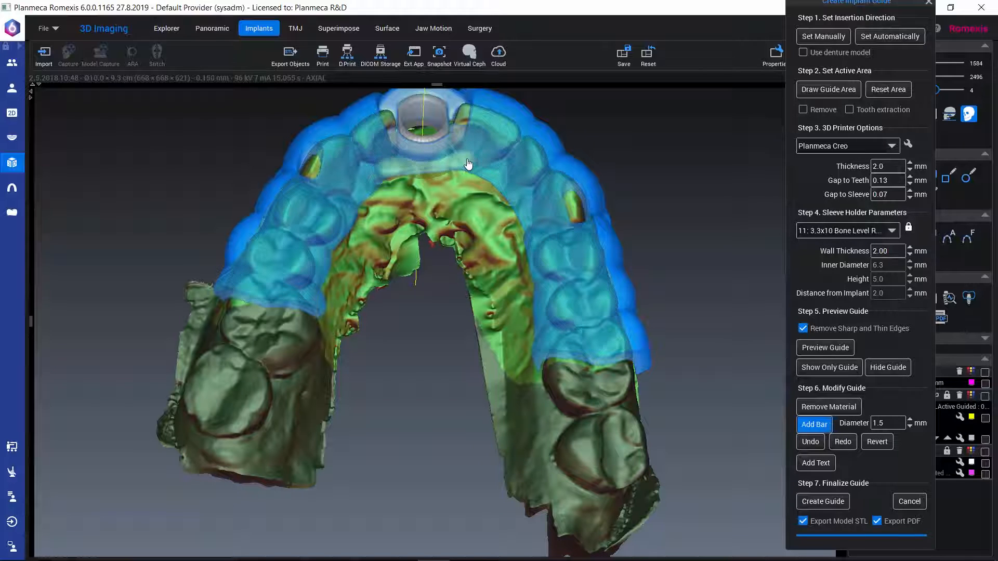
left_click_drag(383, 318, 411, 208)
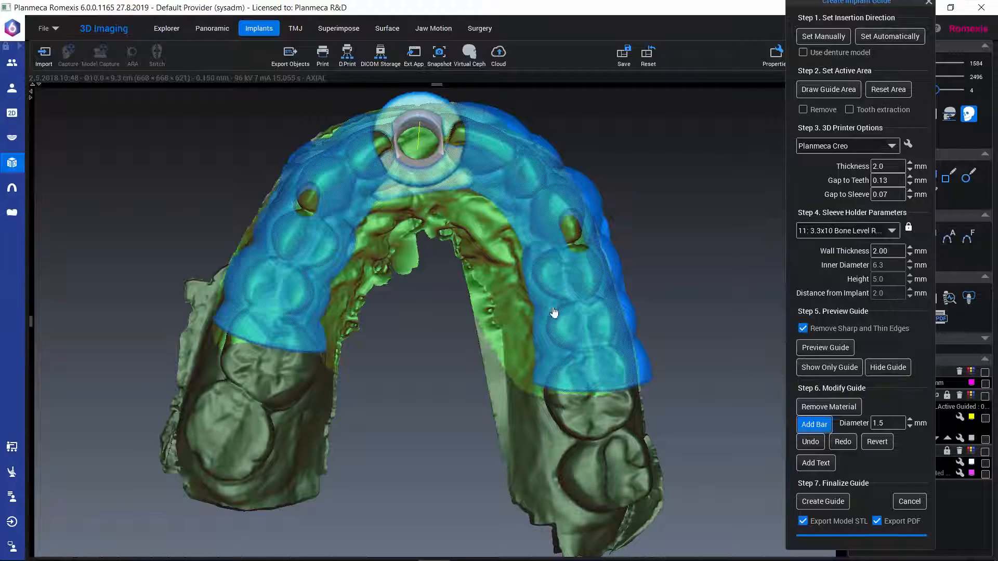
Start adding a text label to the guide and replace its default contents with "Planmeca"
left_click(815, 464)
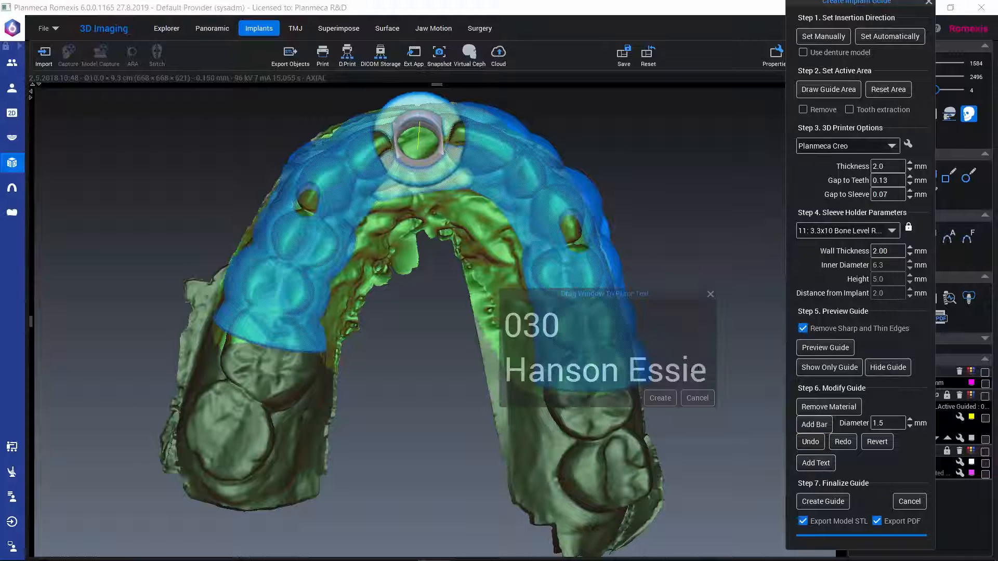
key("ctrl+a")
key("BackSpace")
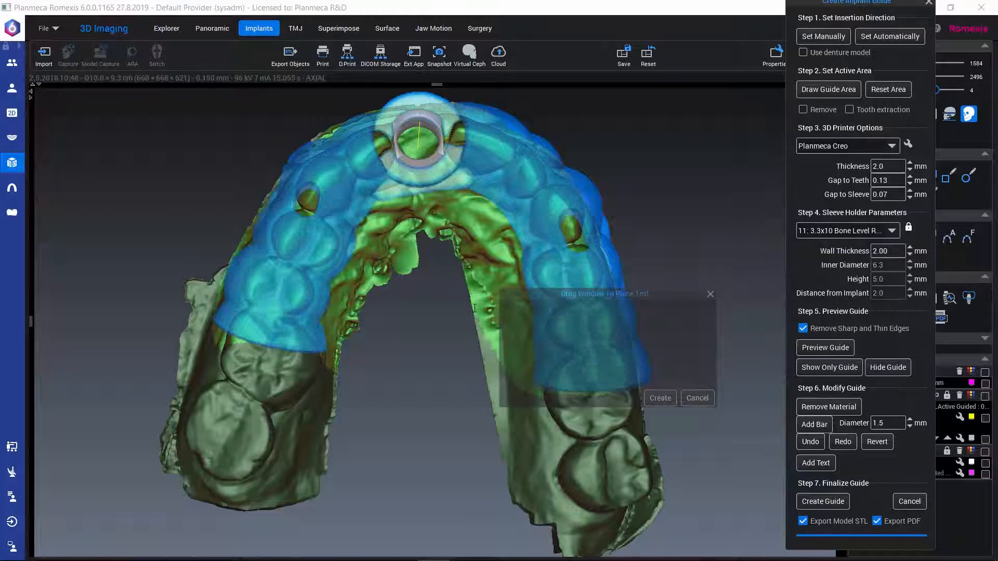
type("Planmeca")
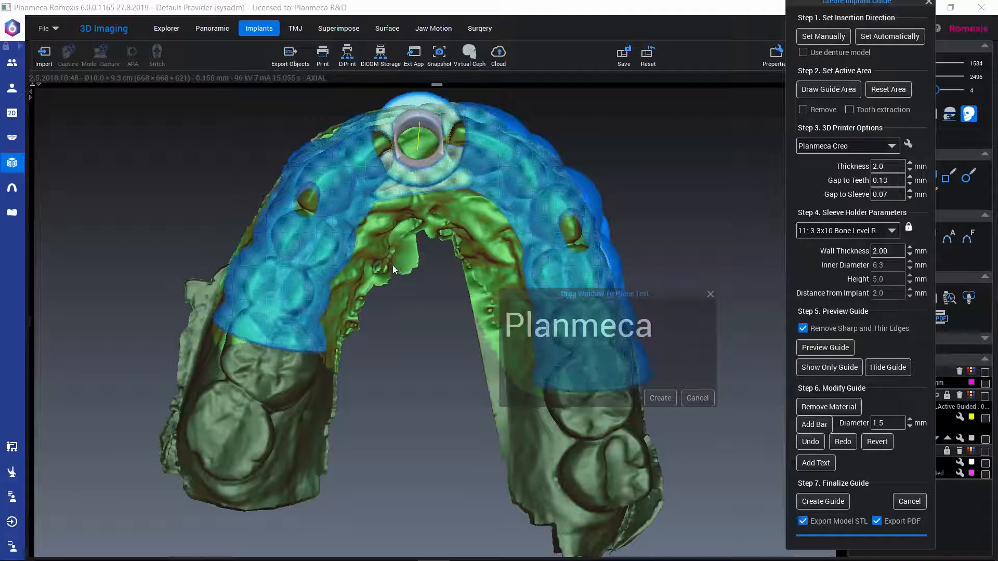
Create the label on the outer surface of the guide's patient-left posterior section and show only the guide to inspect it
left_click_drag(392, 279, 295, 413)
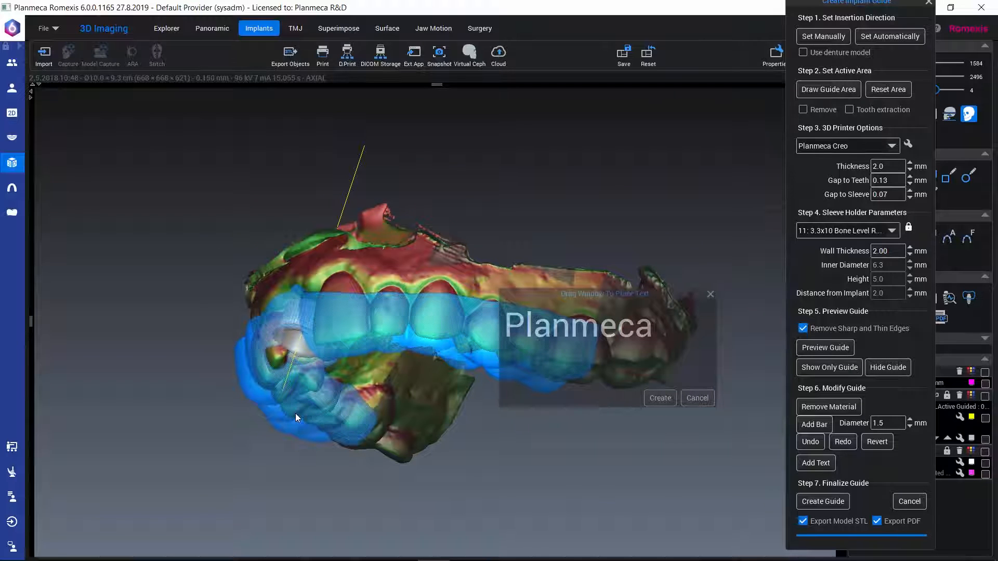
scroll(300, 411, "up", 2)
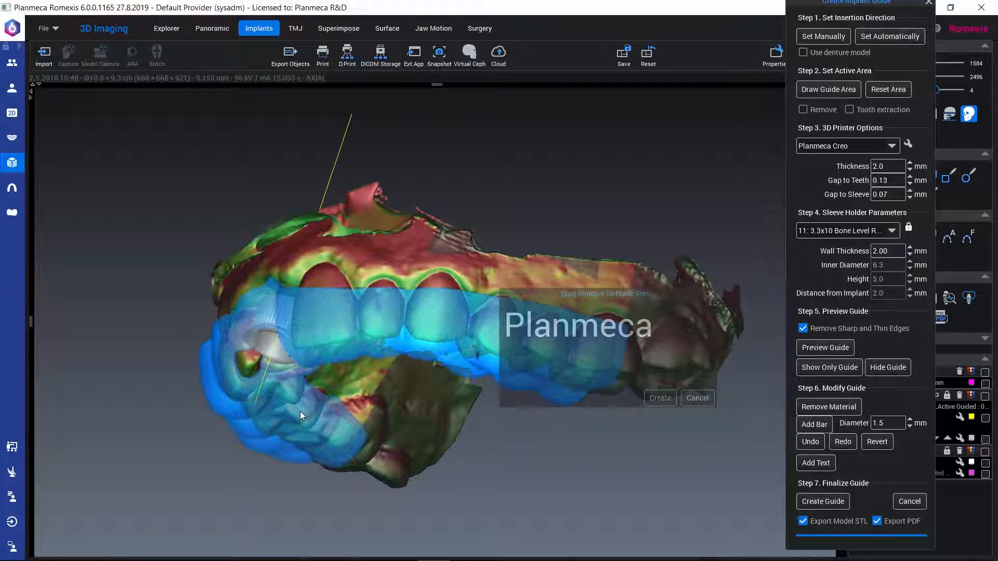
scroll(301, 410, "up", 1)
scroll(301, 411, "down", 3)
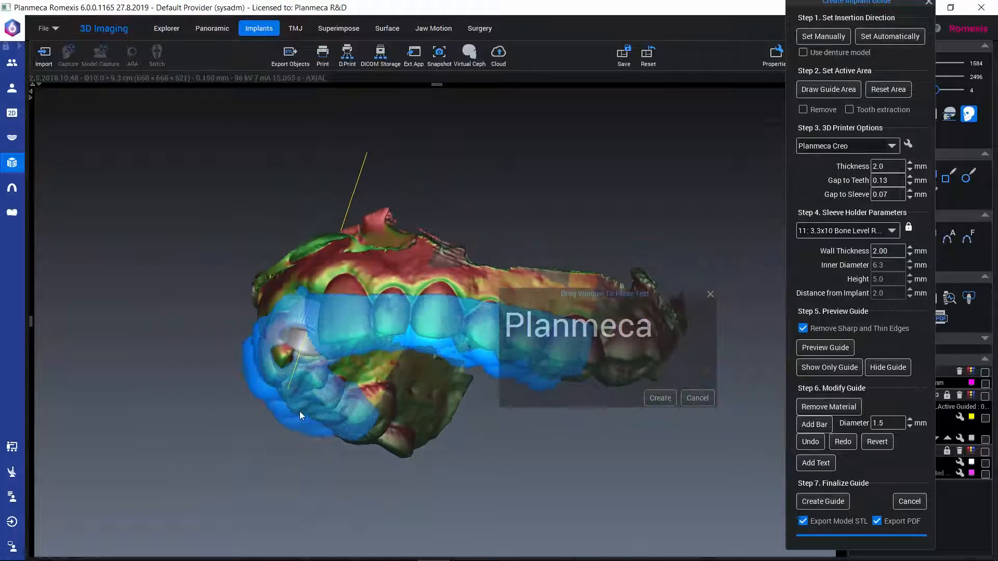
mouse_move(315, 404)
left_mouse_down()
mouse_move(379, 356)
mouse_move(329, 339)
mouse_move(327, 430)
mouse_move(316, 435)
mouse_move(325, 401)
left_mouse_up()
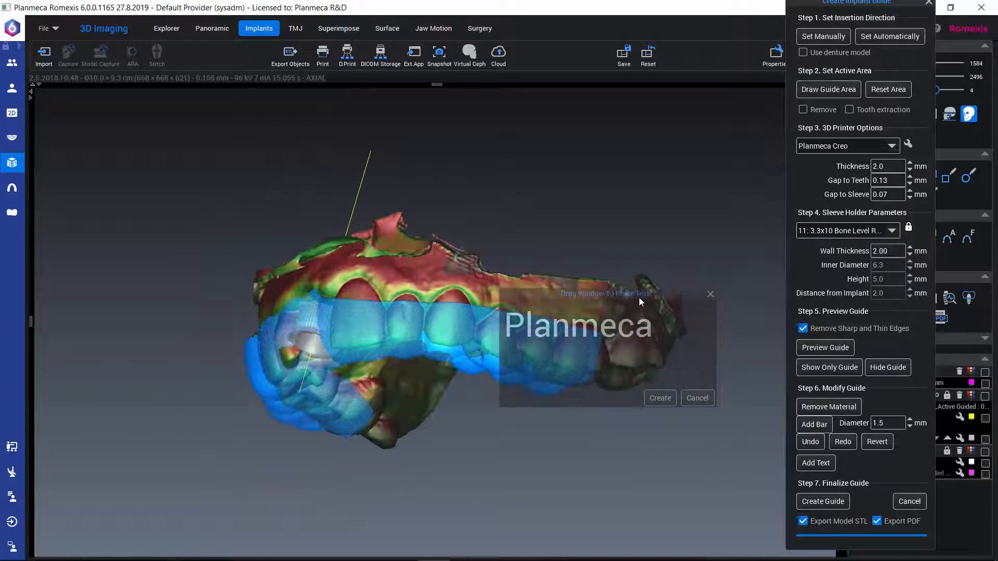
left_click_drag(639, 302, 564, 311)
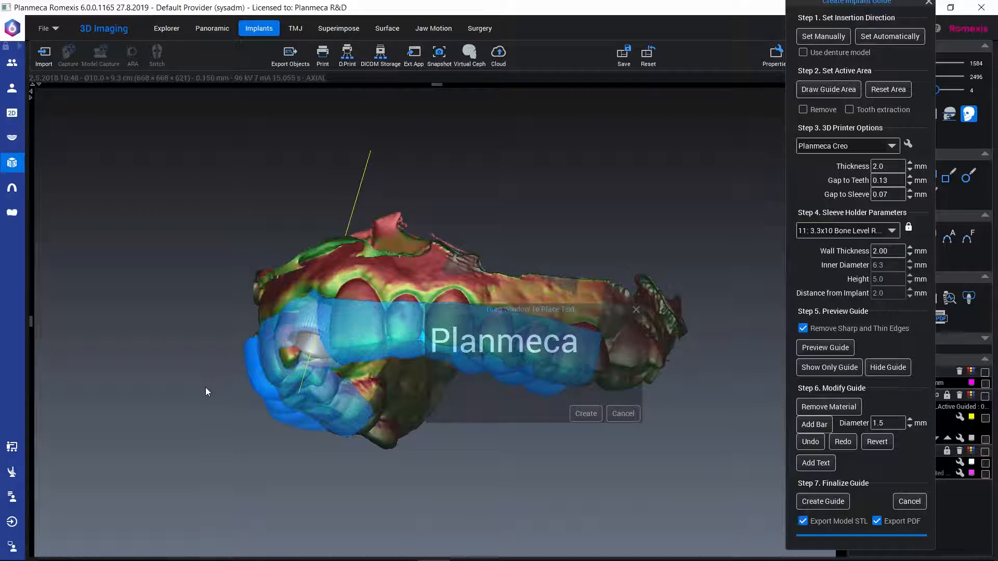
left_click_drag(206, 392, 209, 389)
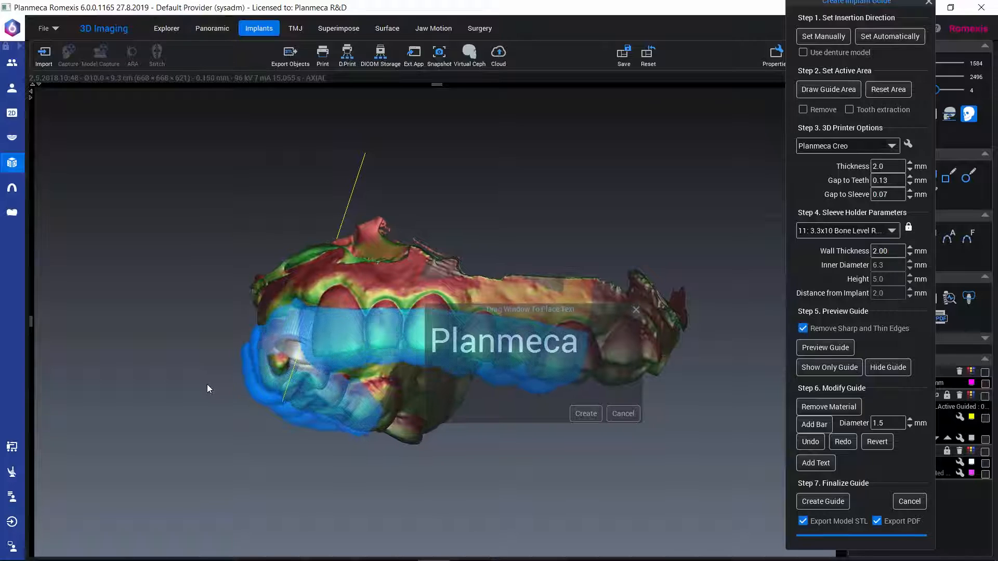
left_click(587, 414)
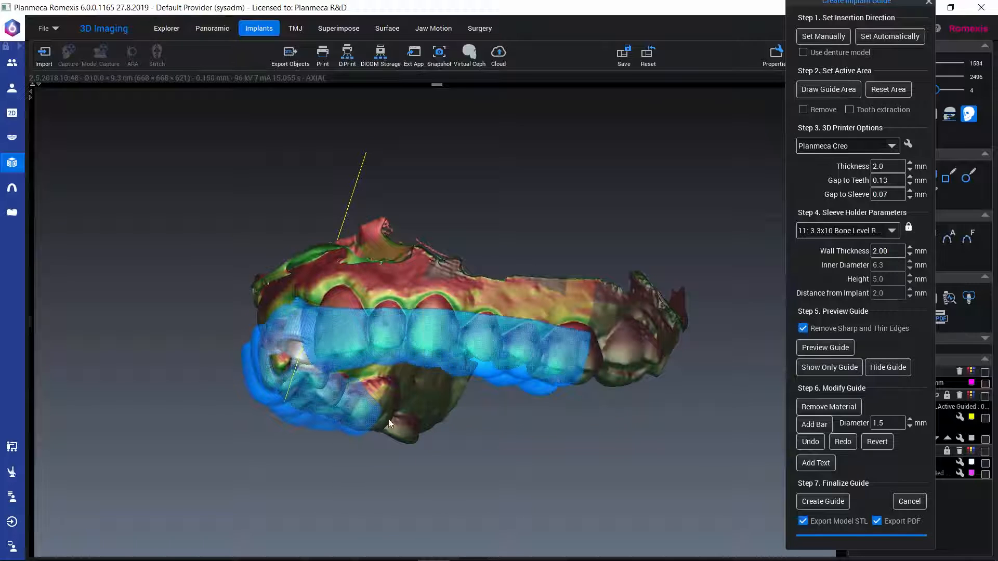
left_click(842, 373)
left_click_drag(381, 441, 279, 404)
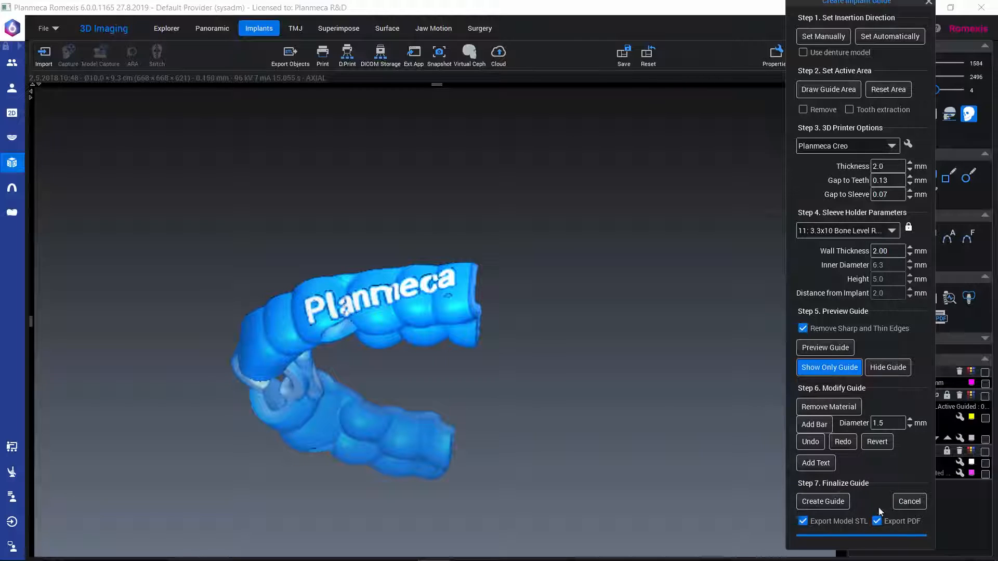
Create the final guide, accept the responsibility statement and save the STL file under the name "guide"
left_click(827, 502)
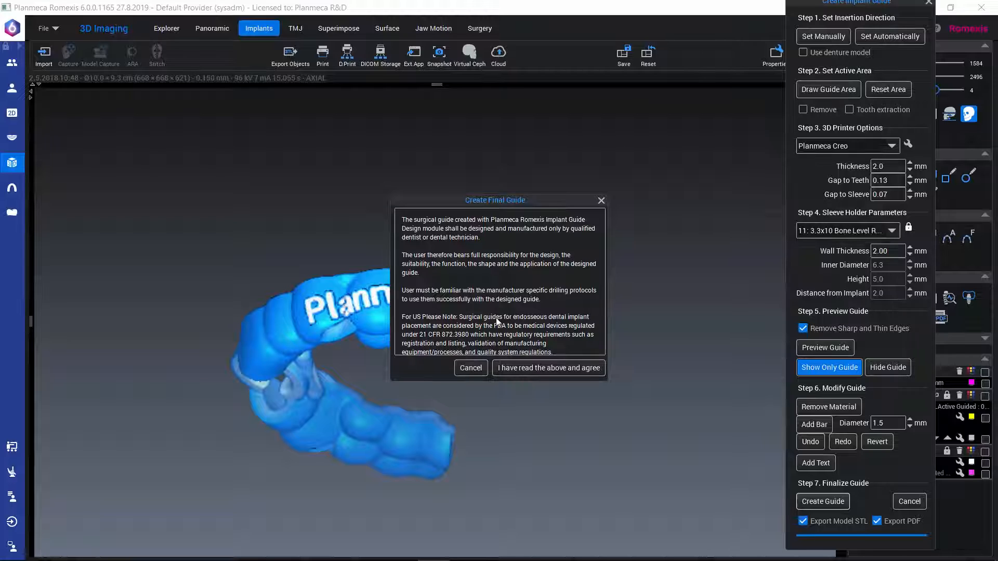
key("Return")
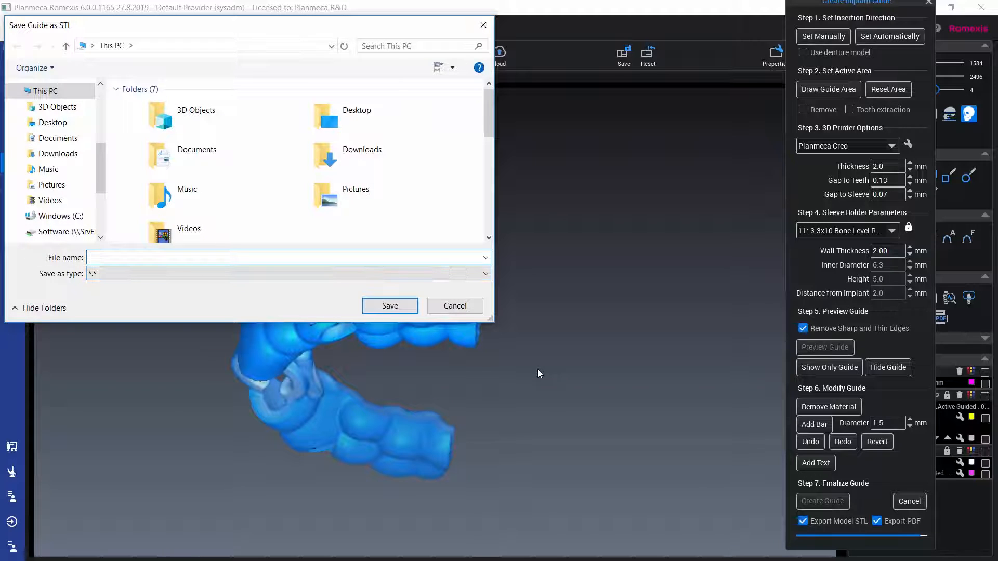
type("guide")
key("Down")
key("Down")
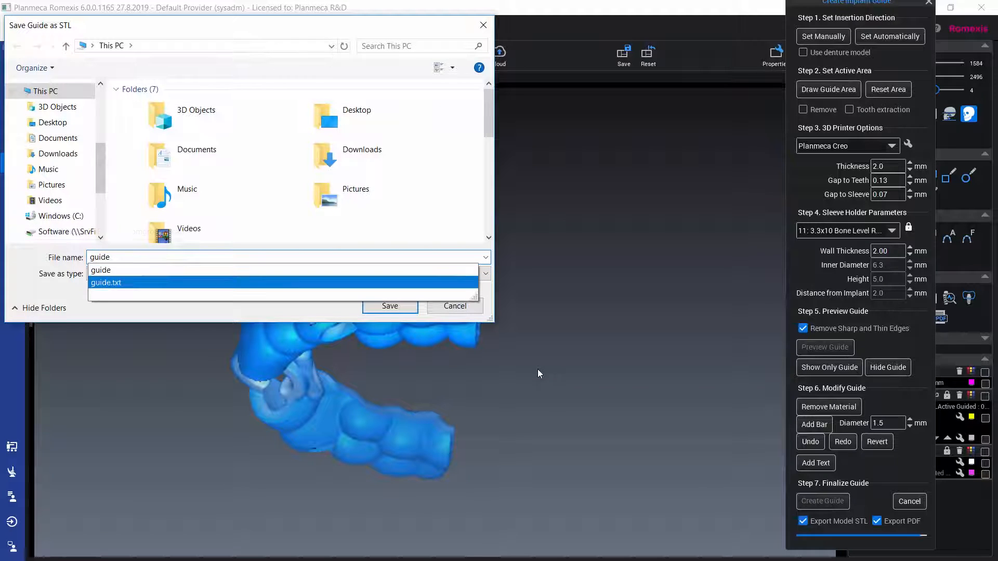
key("Up")
key("Return")
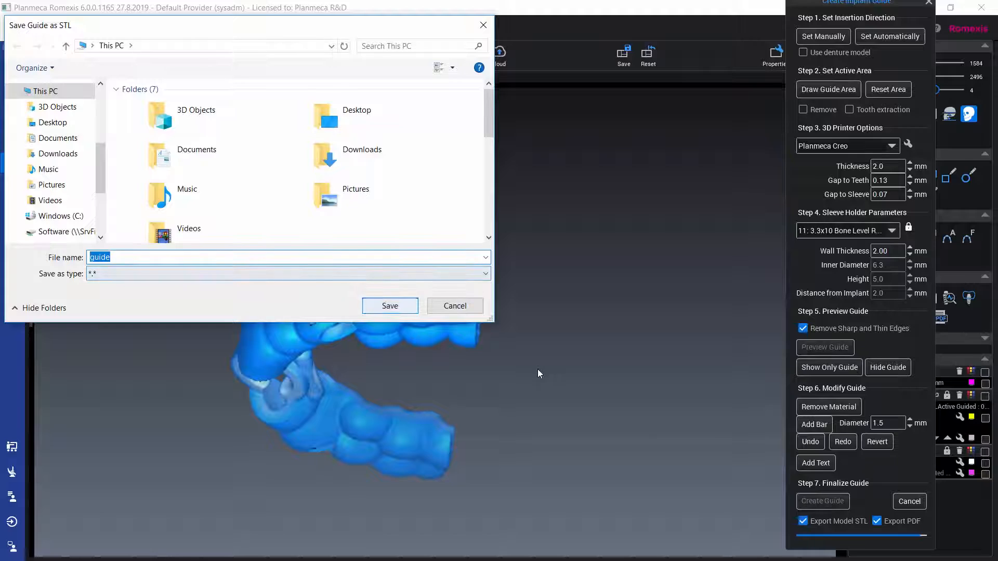
key("Return")
key("y")
key("Return")
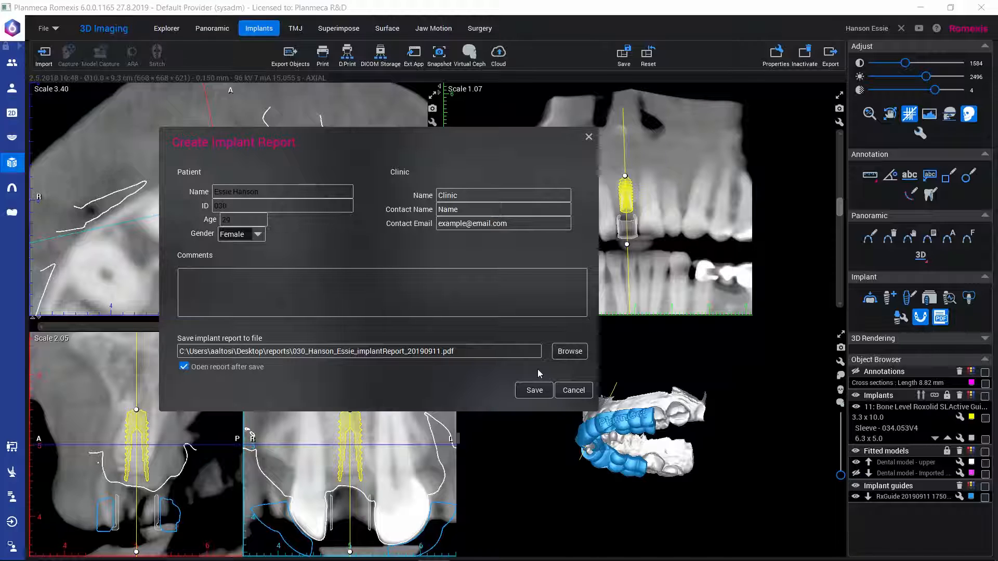
Enter "comments" as the implant report's comment and save the report as a PDF
key("Tab")
type("comments")
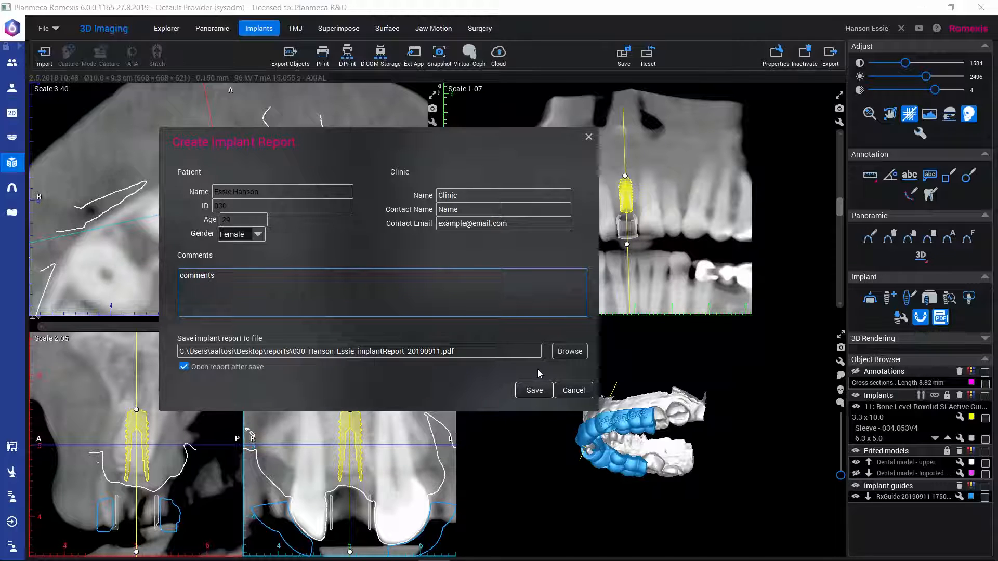
key("Return")
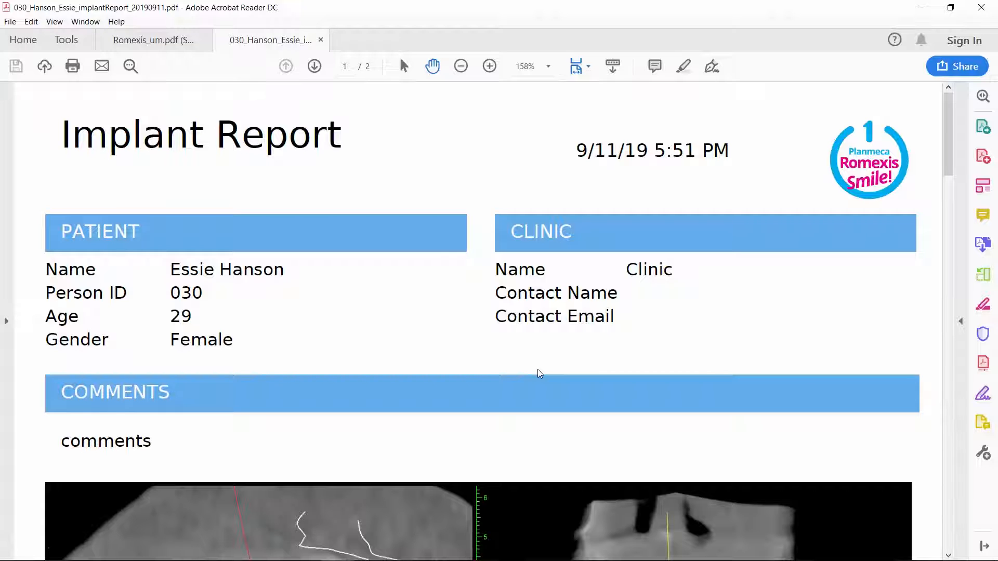
Review the PDF report's patient, implant, guided surgery kit and image sections, and return to Planmeca Romexis
scroll(538, 370, "down", 10)
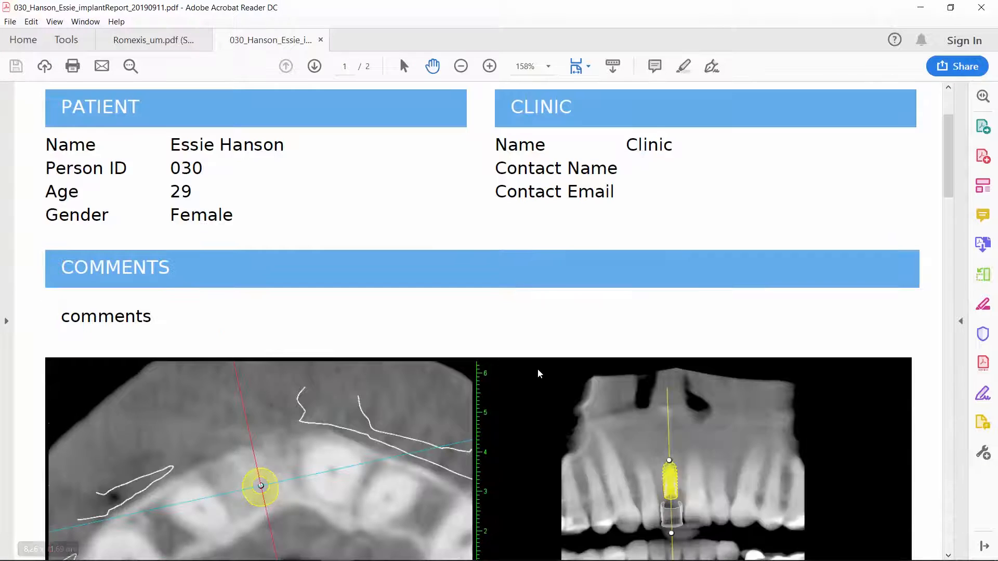
scroll(538, 370, "down", 12)
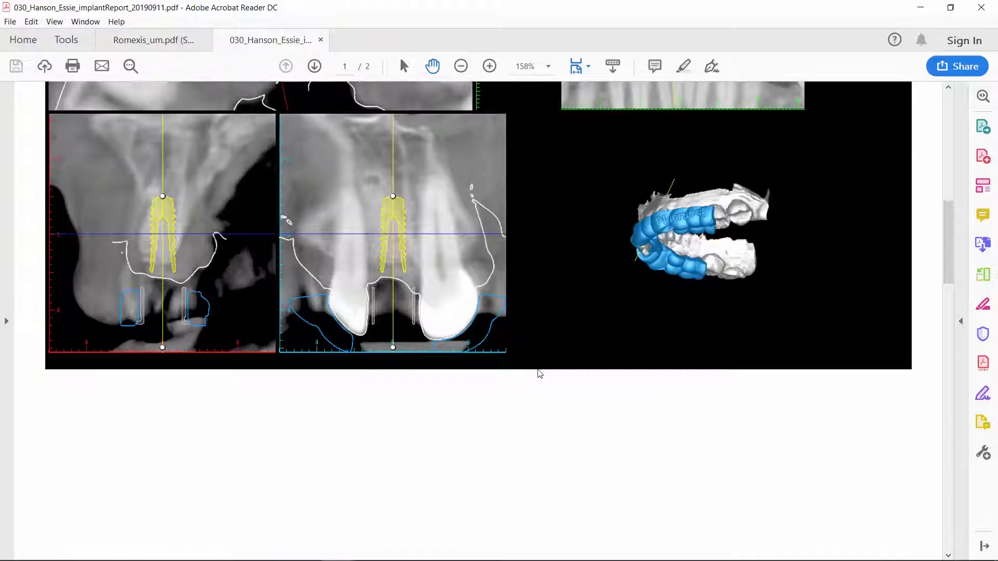
scroll(538, 371, "down", 4)
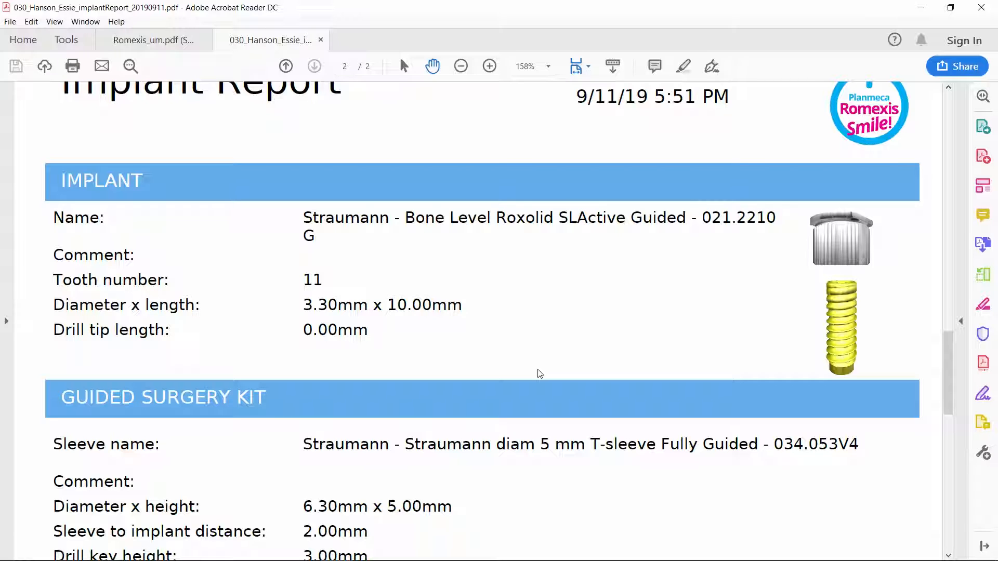
scroll(540, 374, "down", 4)
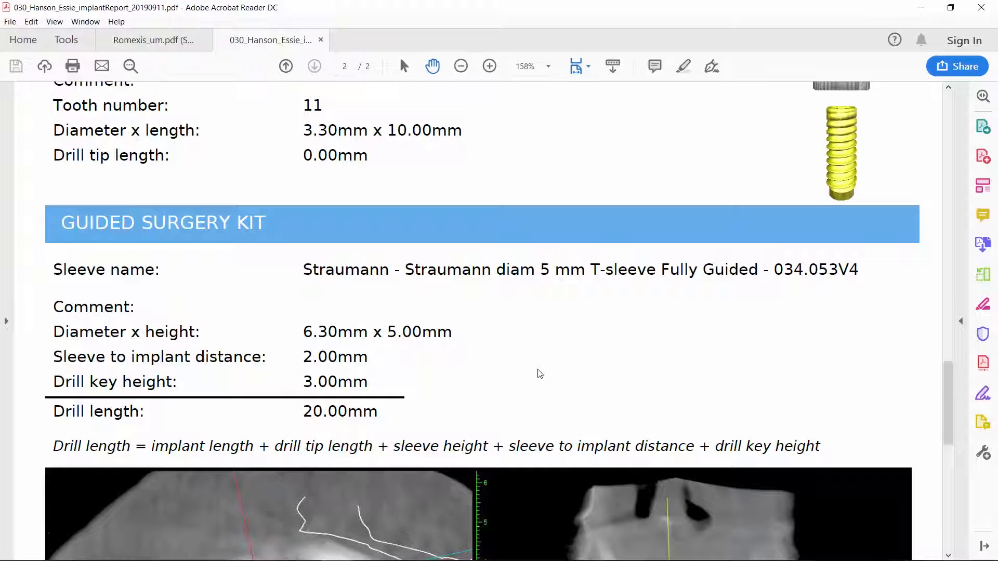
scroll(540, 373, "down", 12)
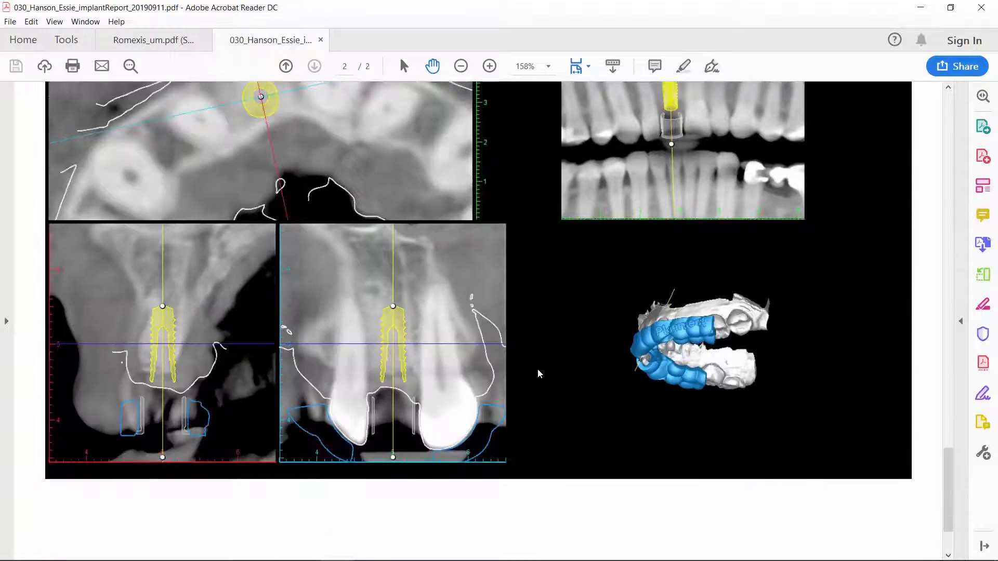
scroll(537, 374, "up", 2)
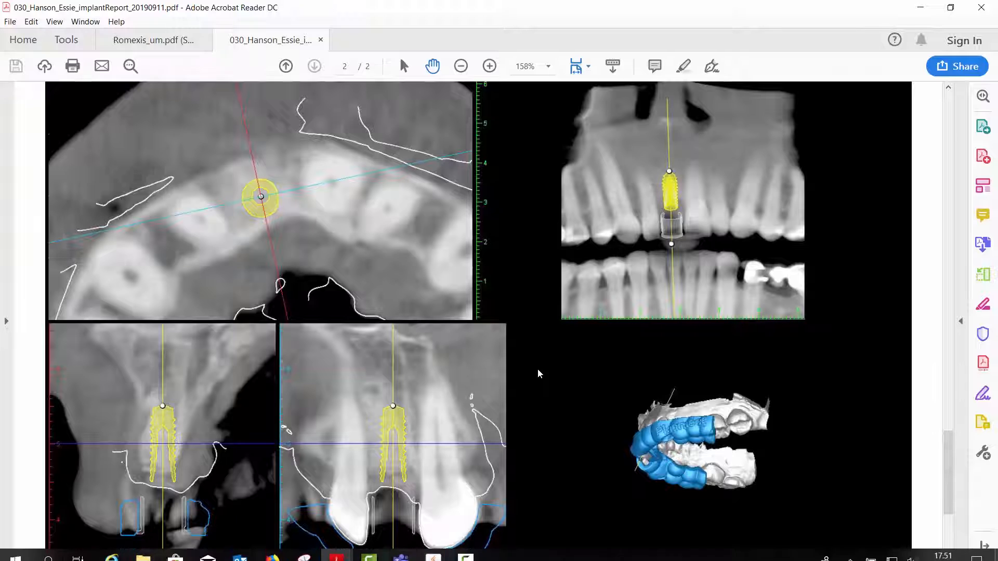
key("alt+Tab")
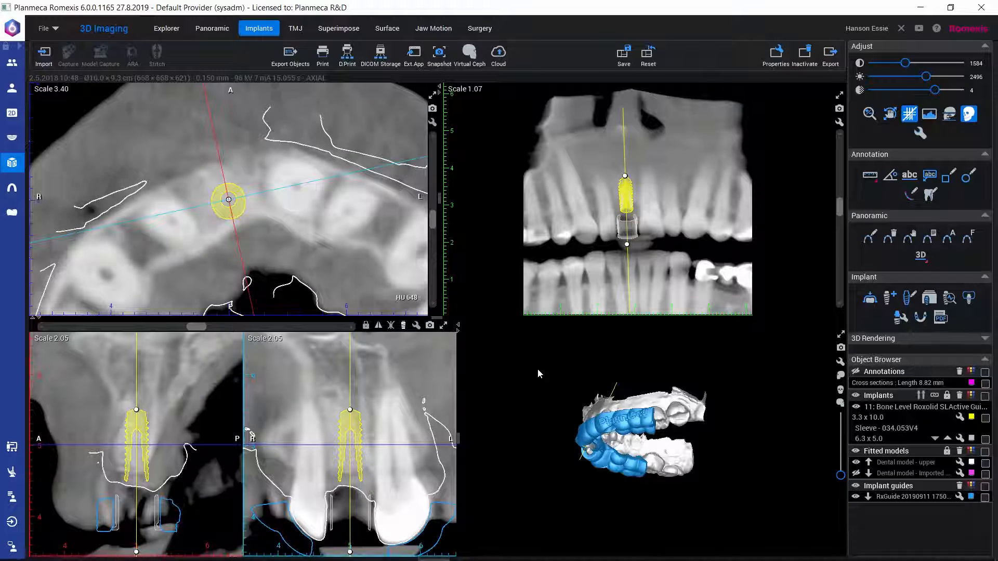